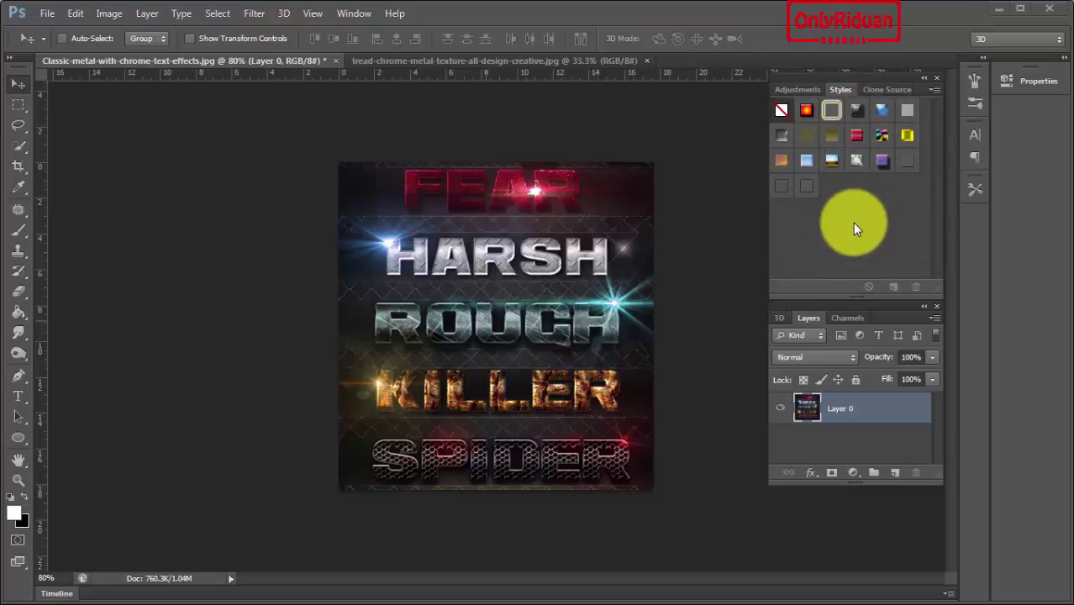
Show the Styles panel from the Window menu and choose Load Styles from its panel menu
left_click(347, 18)
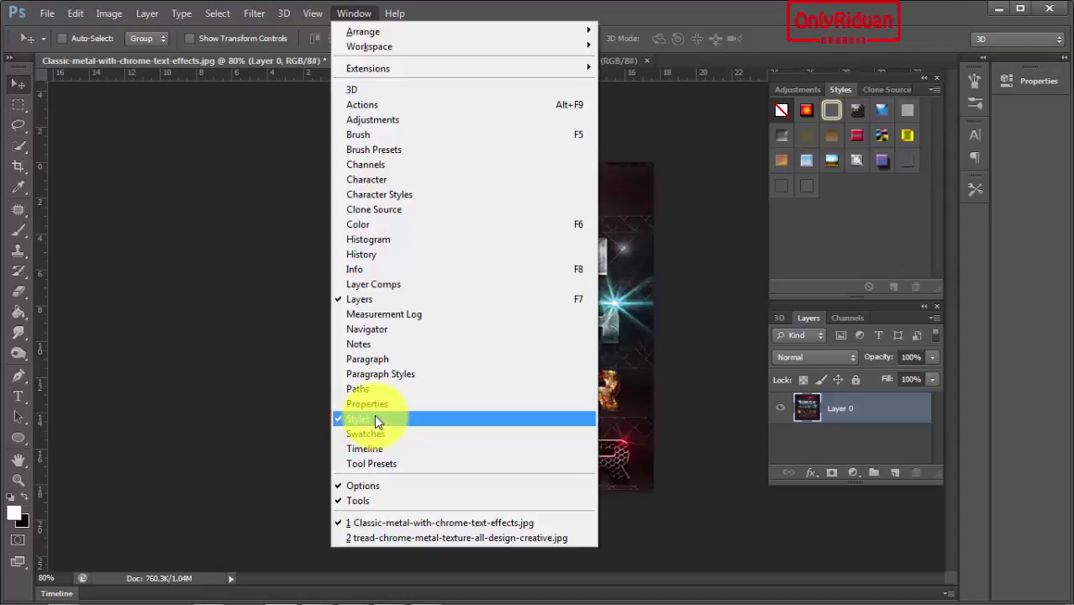
left_click(840, 237)
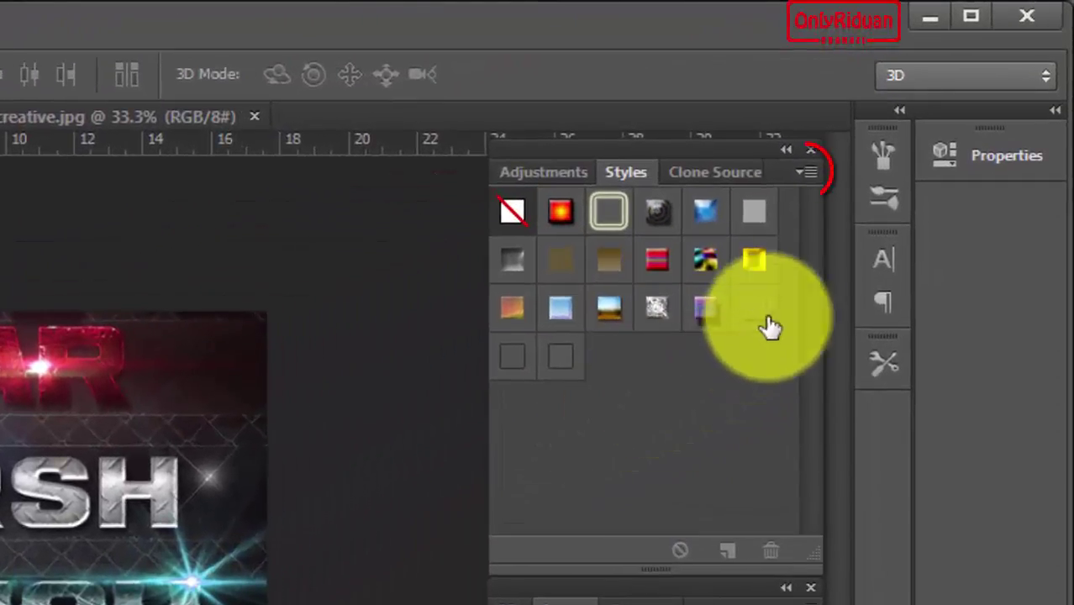
left_click(804, 190)
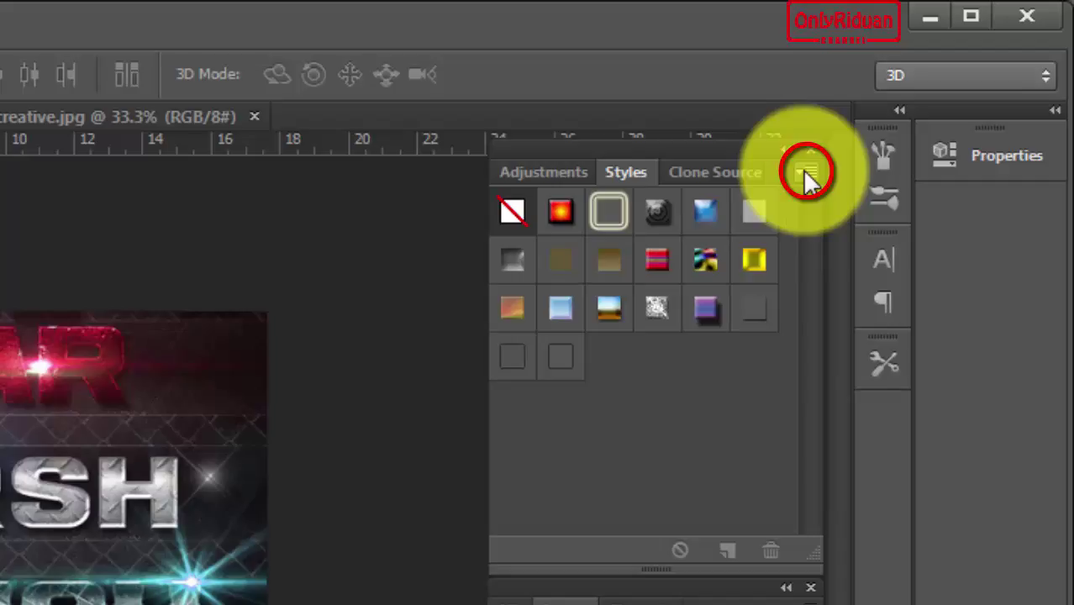
left_click(808, 173)
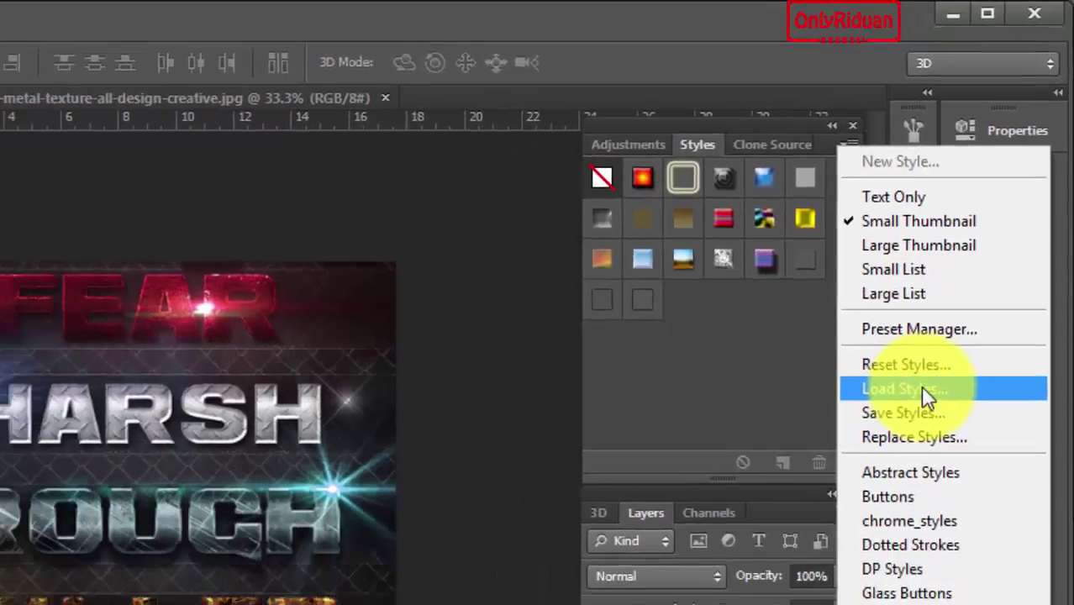
left_click(924, 389)
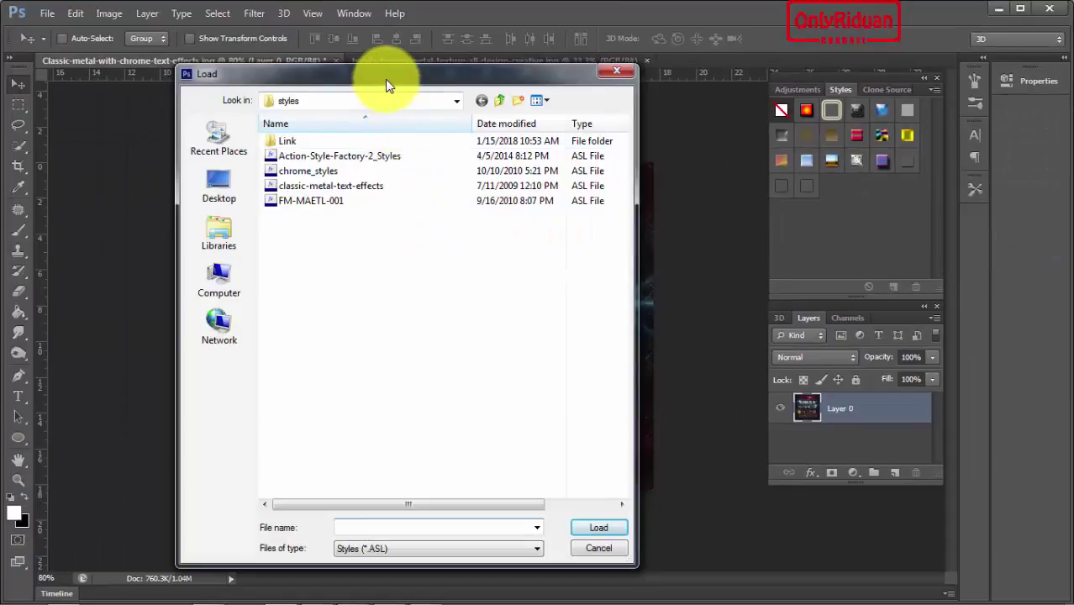
Load the Action-Style-Factory-2_Styles set from the Load dialog
left_click_drag(385, 79, 318, 116)
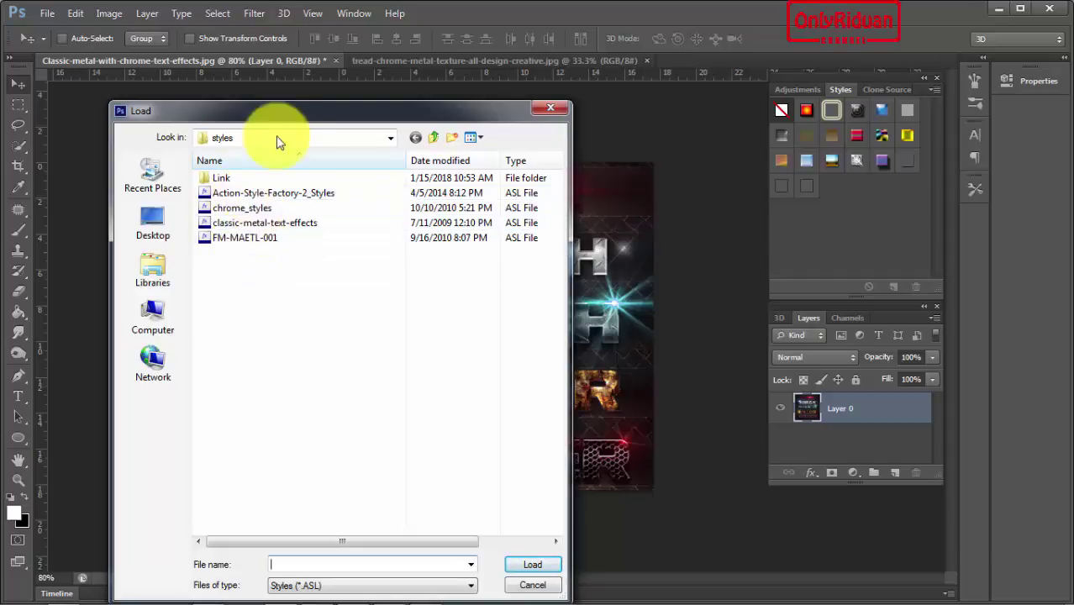
left_click_drag(282, 117, 271, 115)
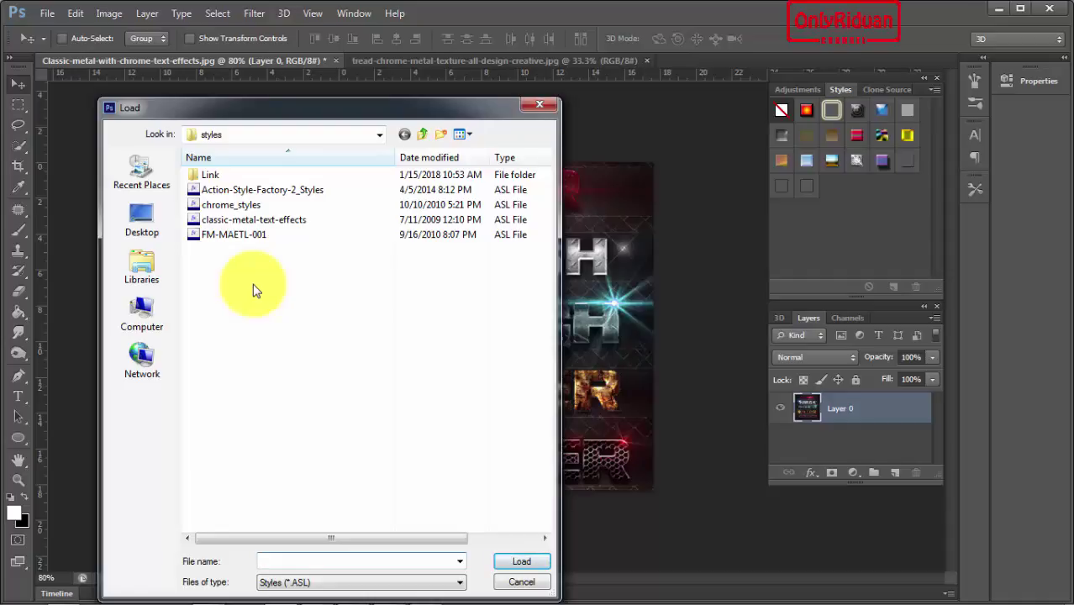
left_click(225, 190)
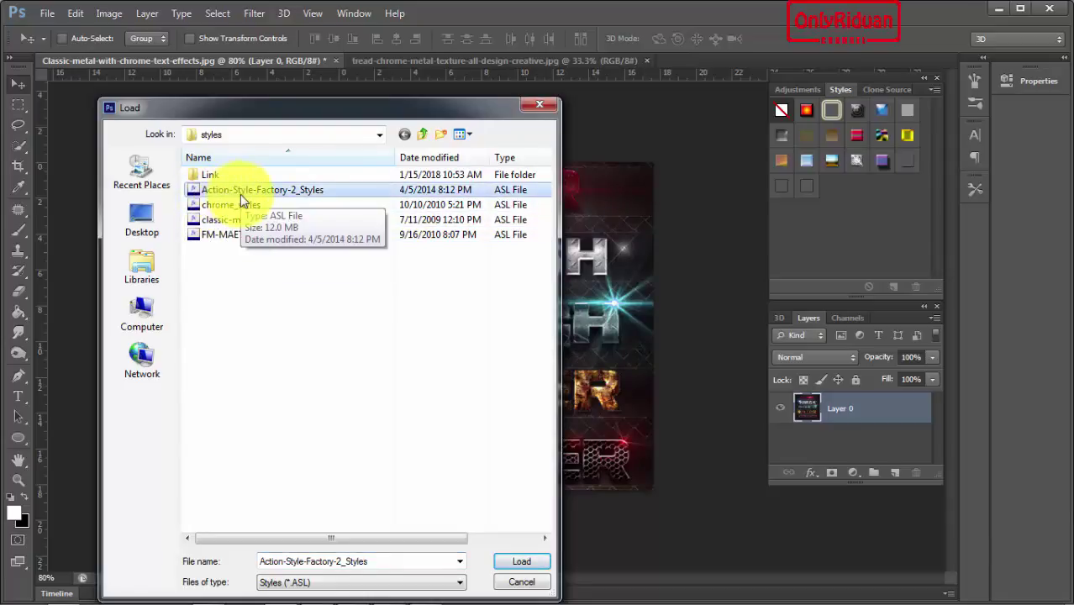
left_click(523, 562)
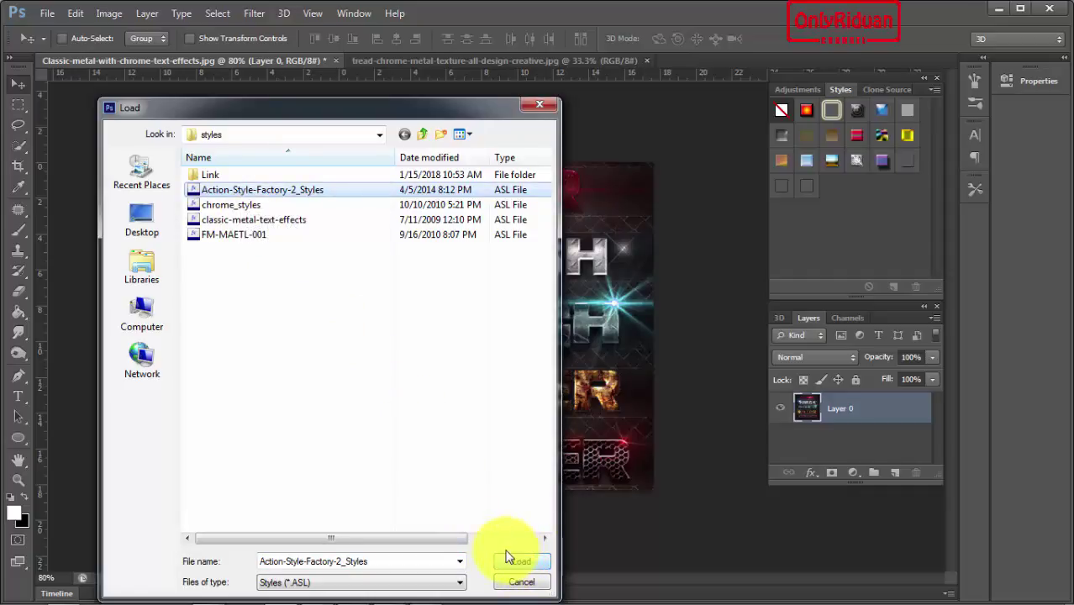
left_click_drag(444, 102, 446, 89)
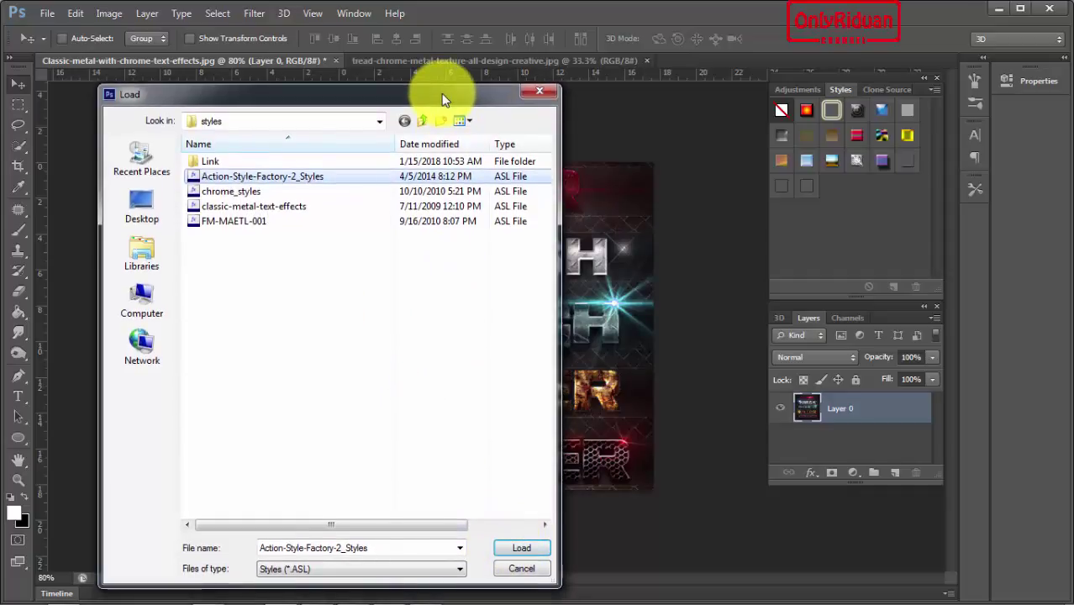
left_click(515, 550)
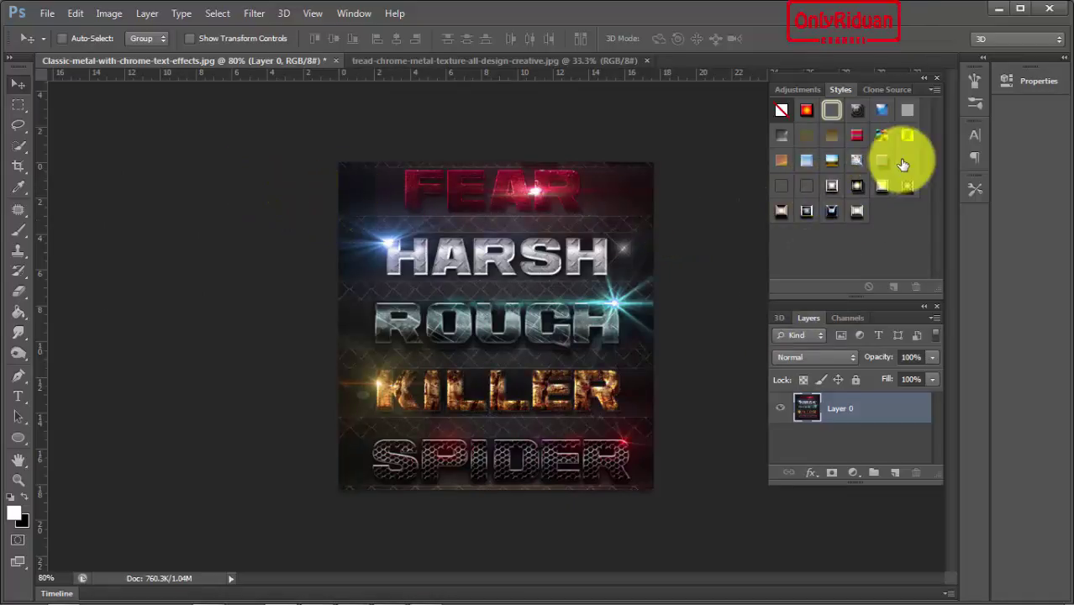
Check the Styles panel menu again without choosing anything, then open the Edit menu
left_click(936, 90)
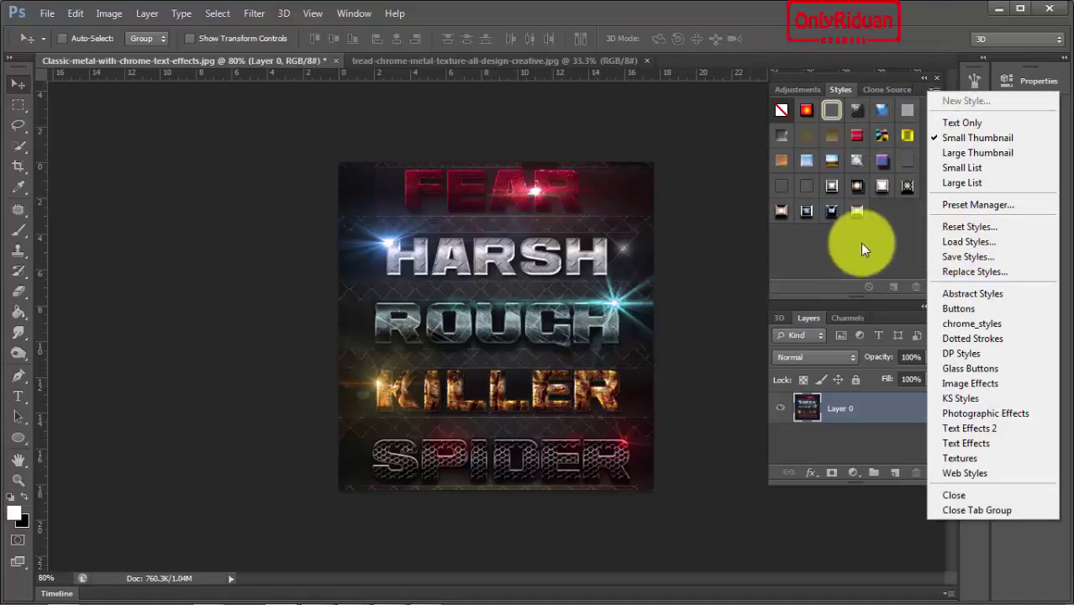
left_click(279, 165)
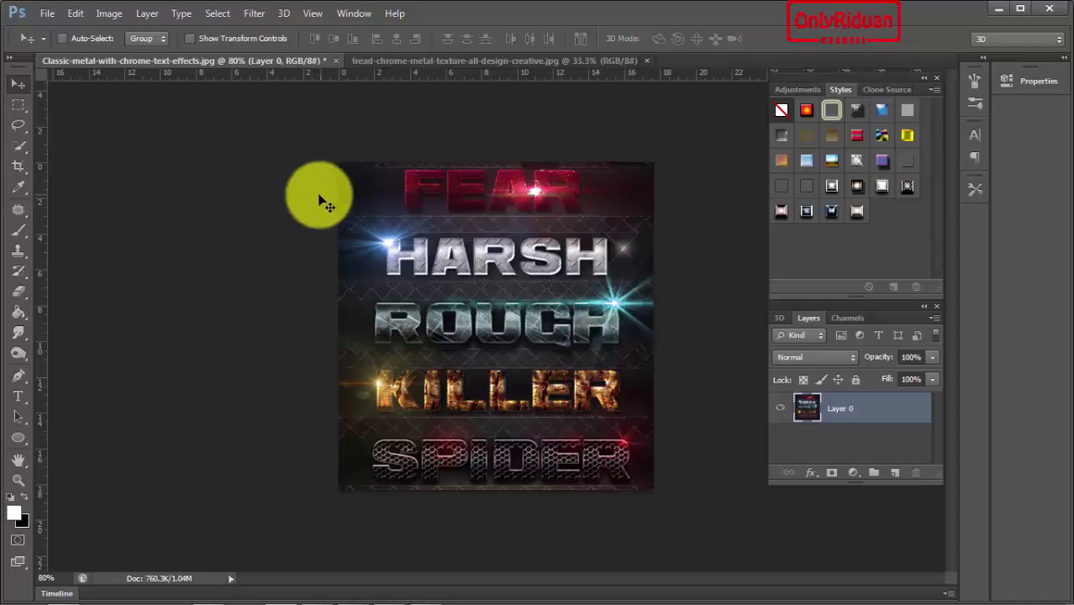
left_click(75, 14)
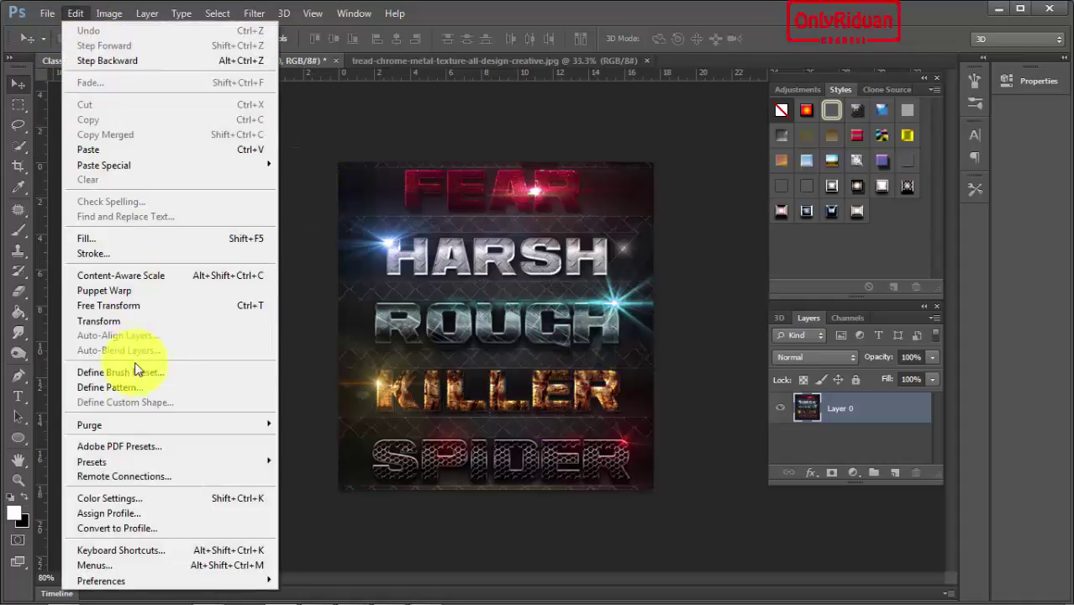
mouse_move(92, 461)
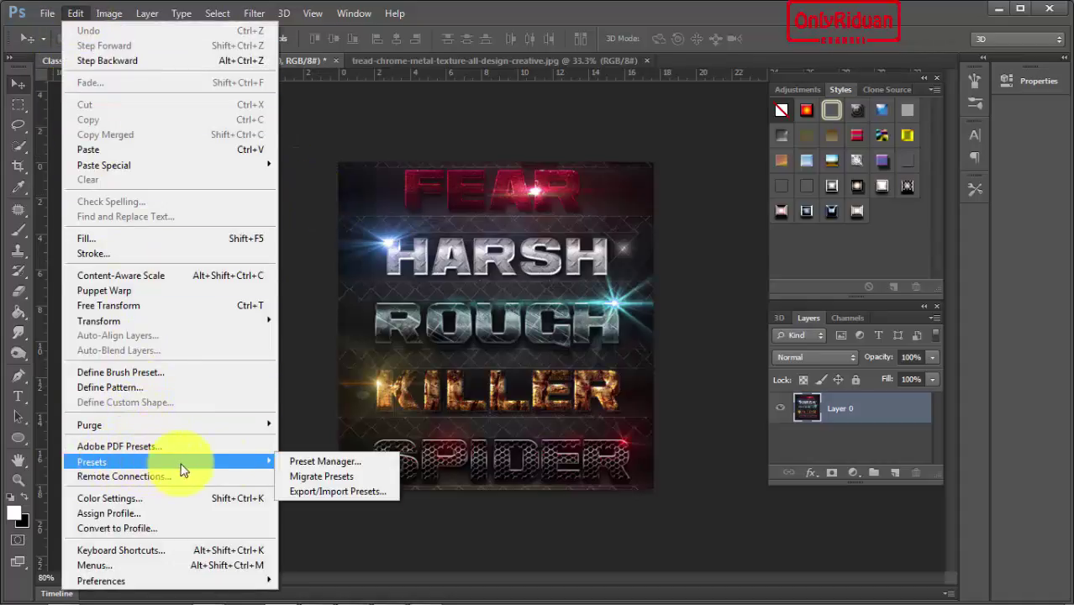
Open the Preset Manager and set its preset type to Styles
left_click(309, 463)
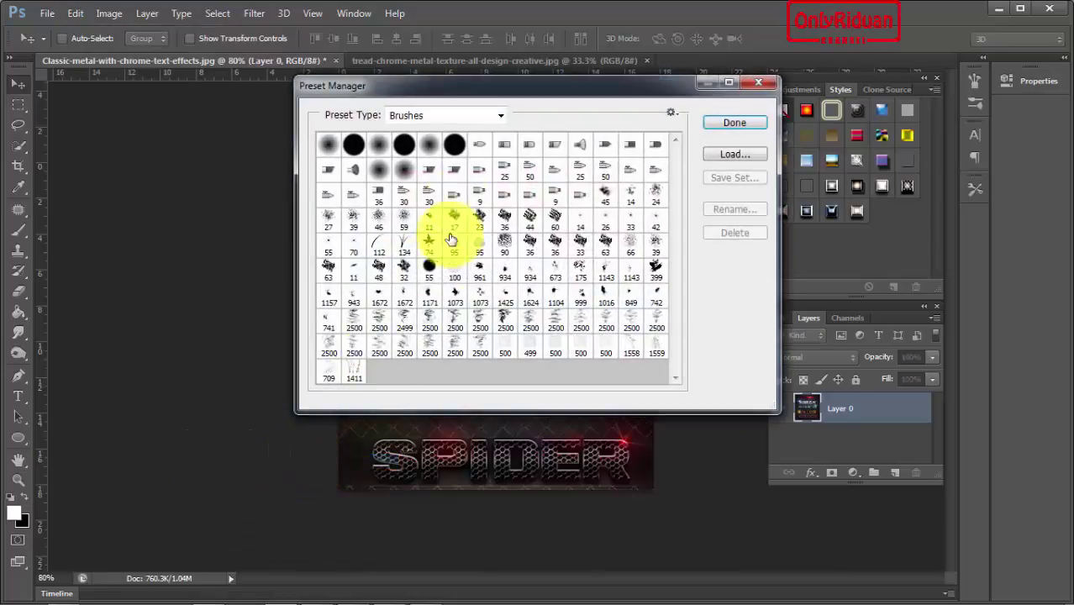
left_click_drag(498, 94, 402, 182)
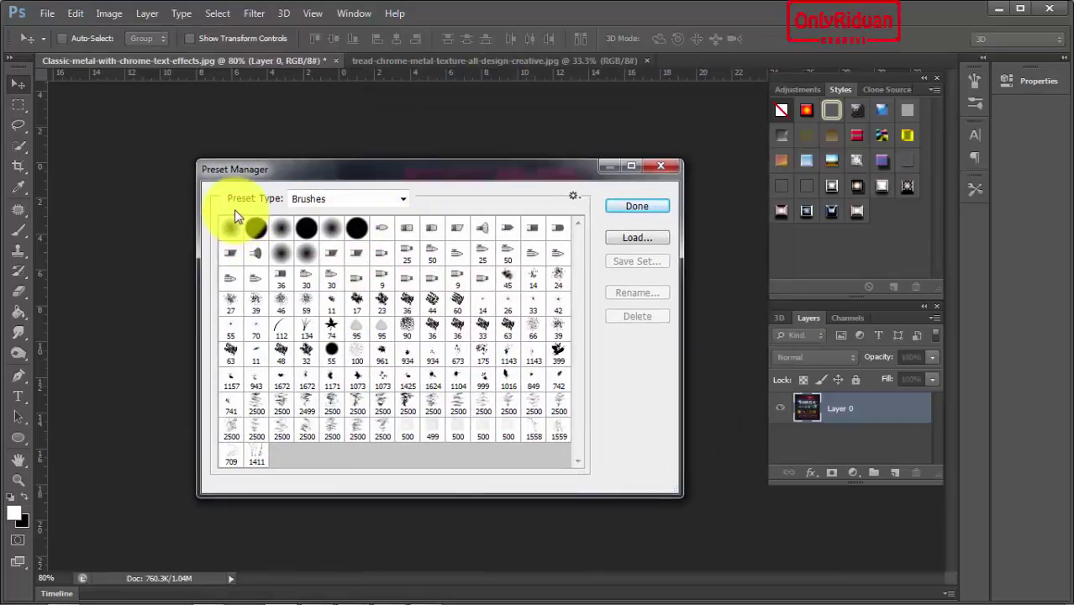
left_click(402, 199)
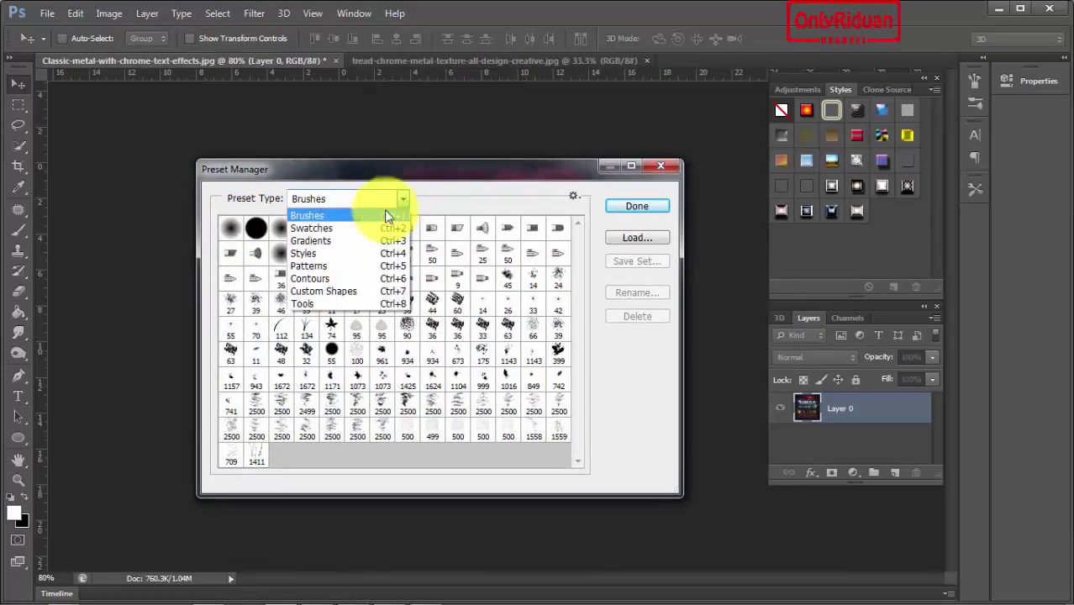
left_click(303, 253)
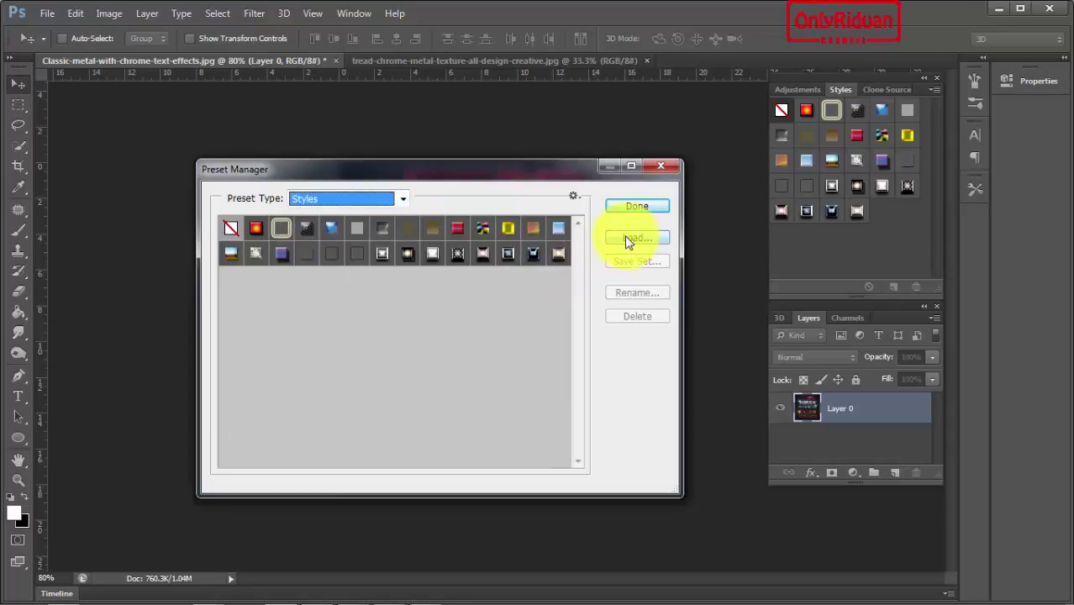
Load the chrome_styles, classic-metal-text-effects and FM-MAETL-001 style files, then close with Done
left_click(648, 238)
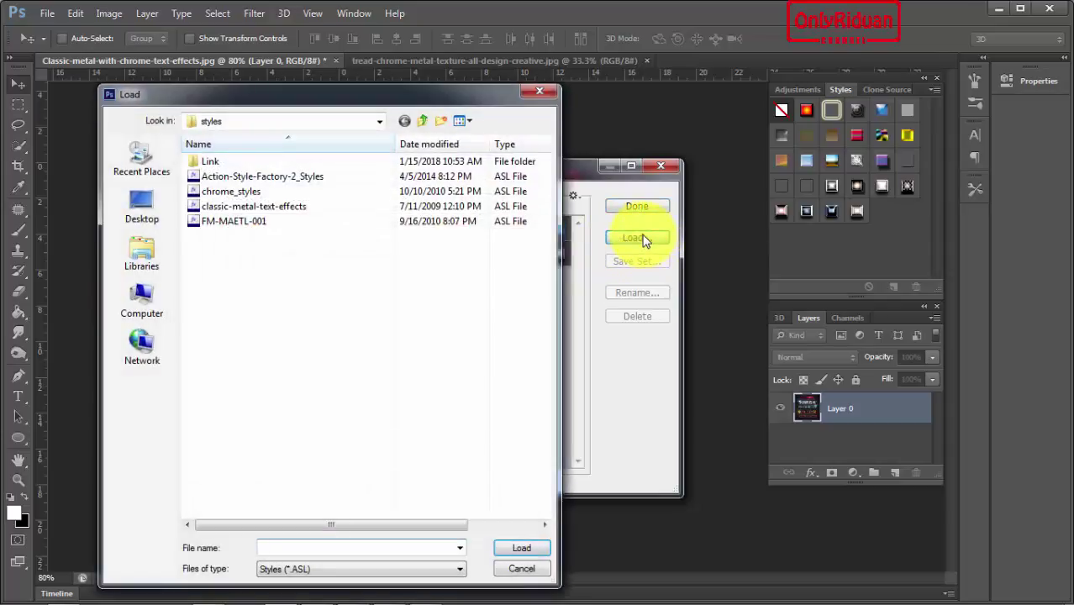
left_click(214, 191)
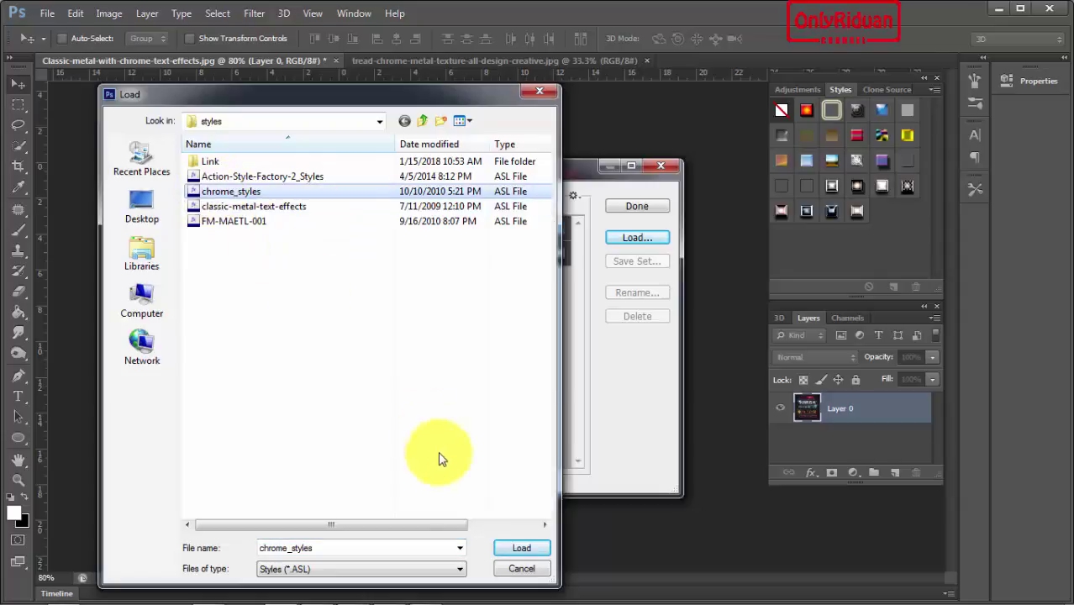
left_click(513, 547)
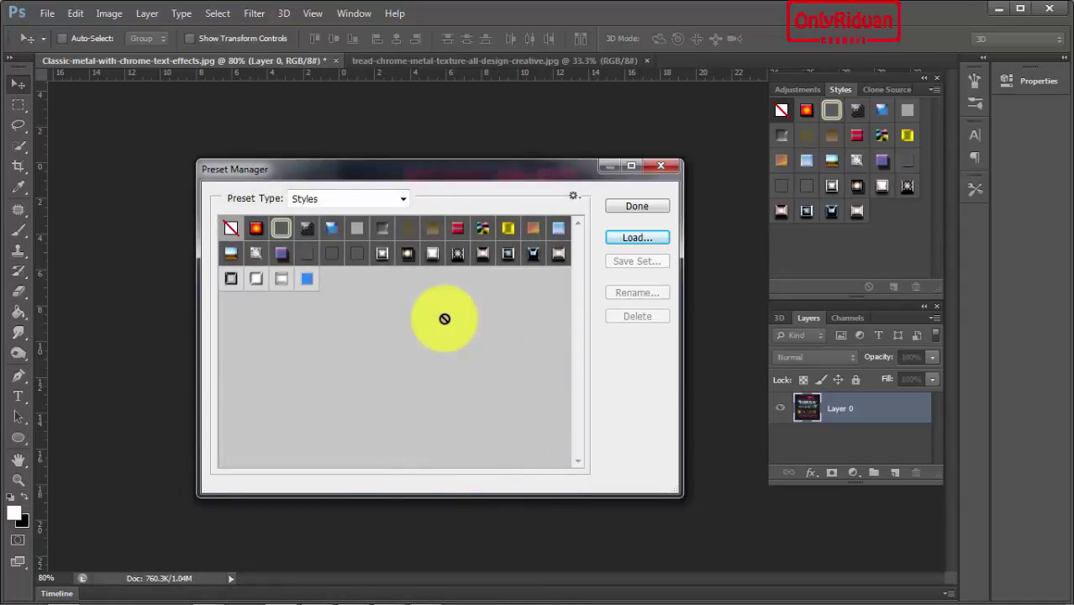
left_click(635, 242)
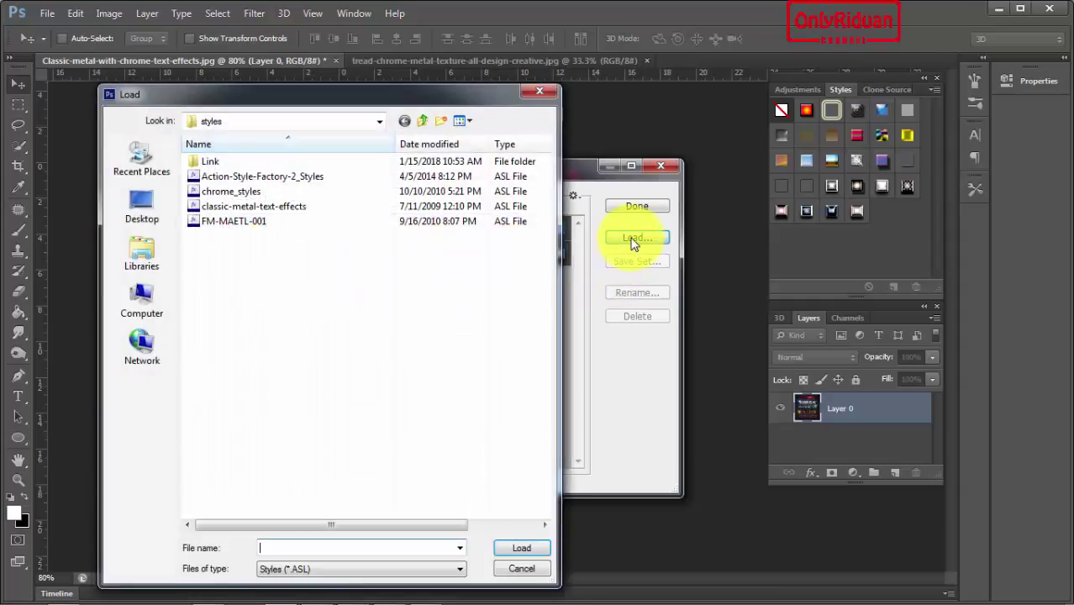
left_click(251, 206)
left_click(521, 548)
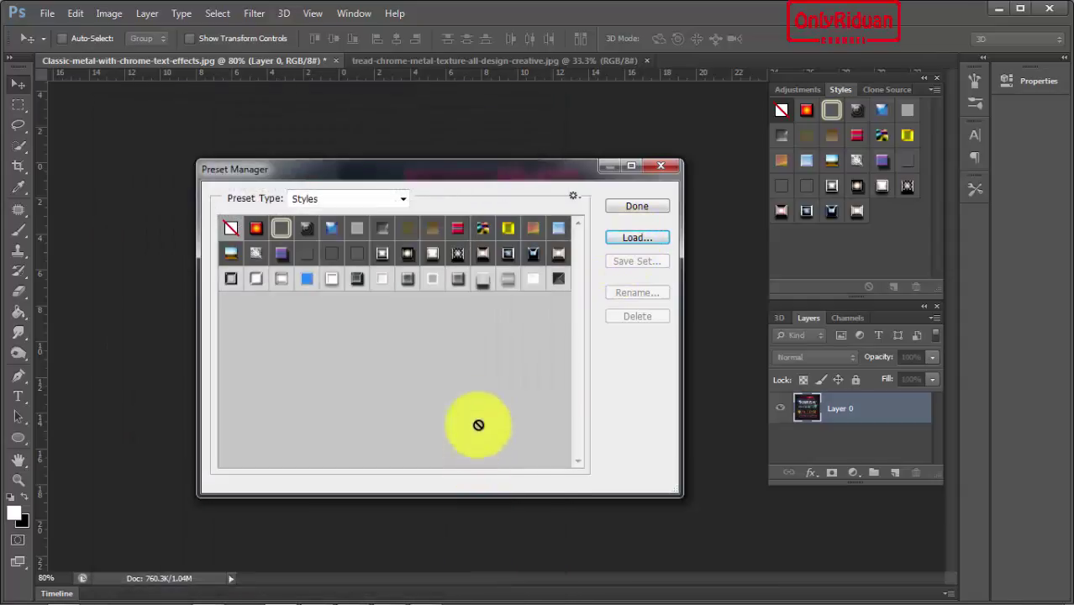
left_click(634, 238)
left_click(233, 222)
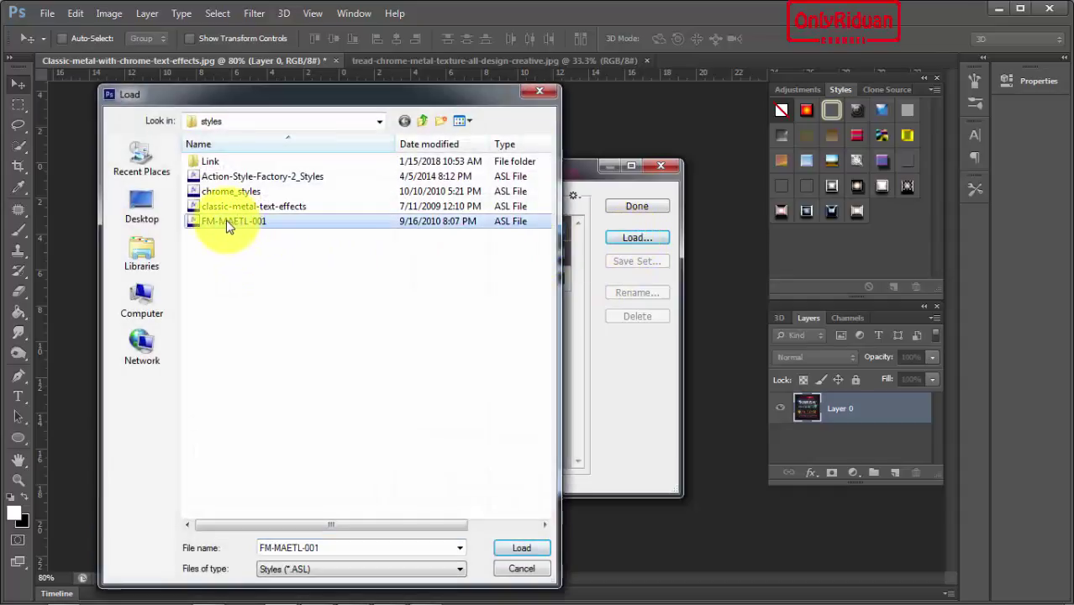
left_click(522, 548)
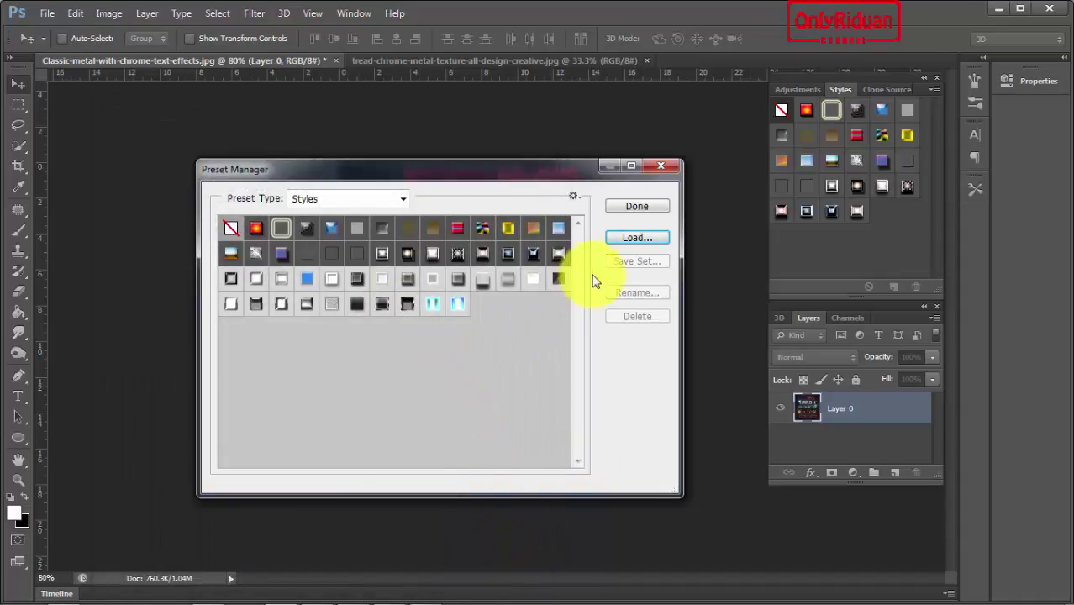
left_click(637, 205)
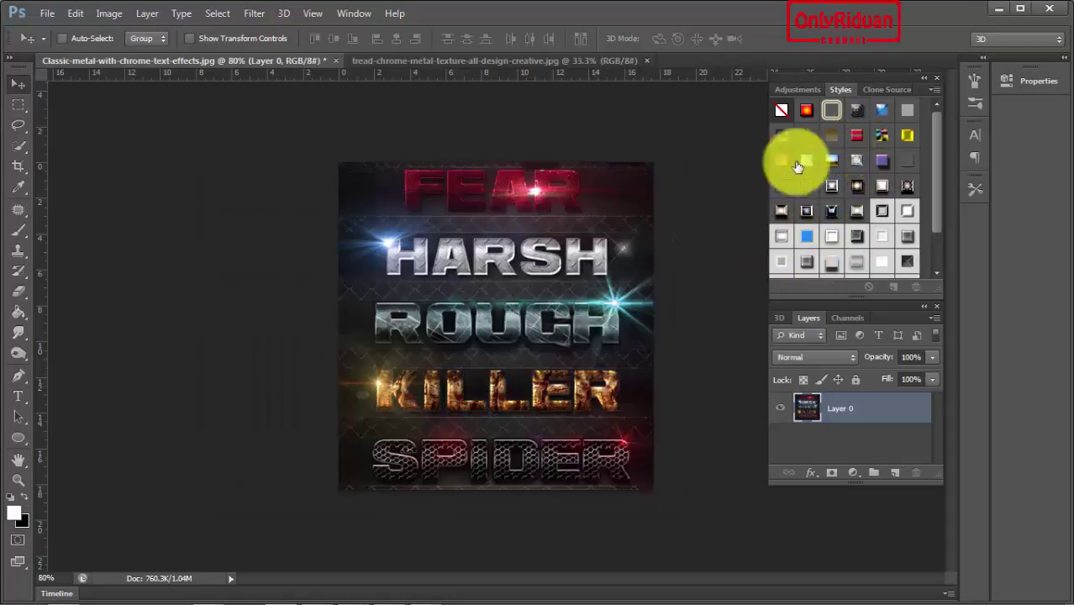
Apply one of the new styles to Layer 0, then bring the tread-chrome-metal-texture document to front
left_click_drag(935, 154, 939, 217)
scroll(934, 198, "up", 1)
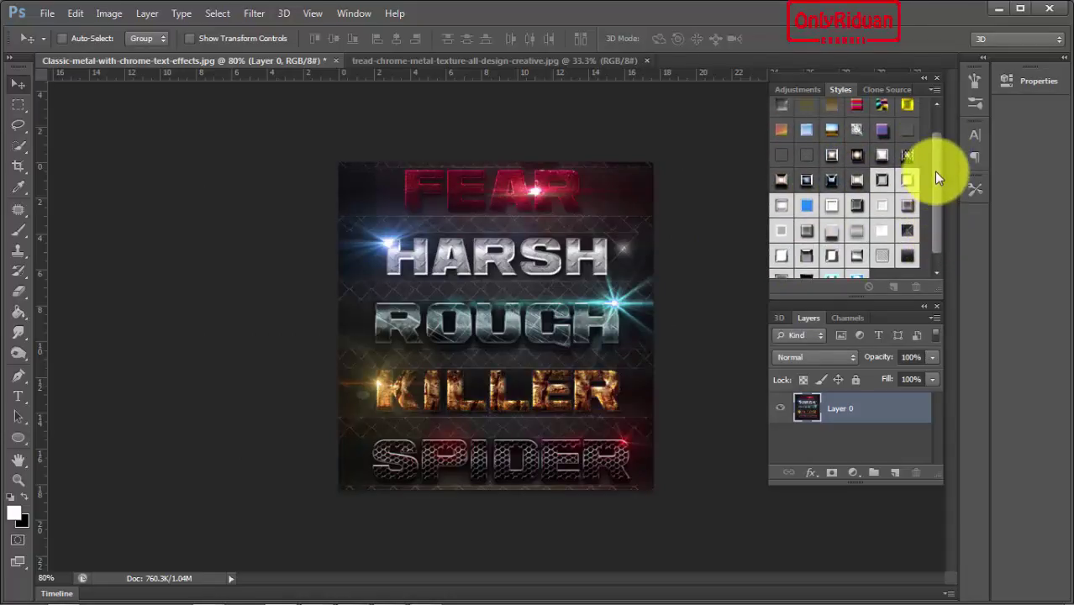
left_click(901, 130)
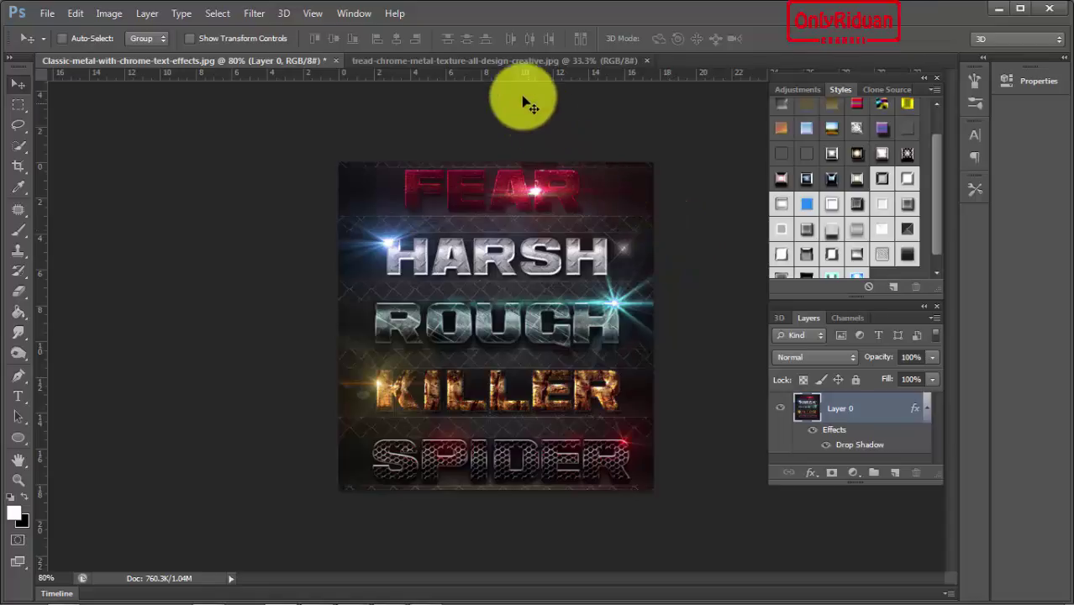
left_click(500, 61)
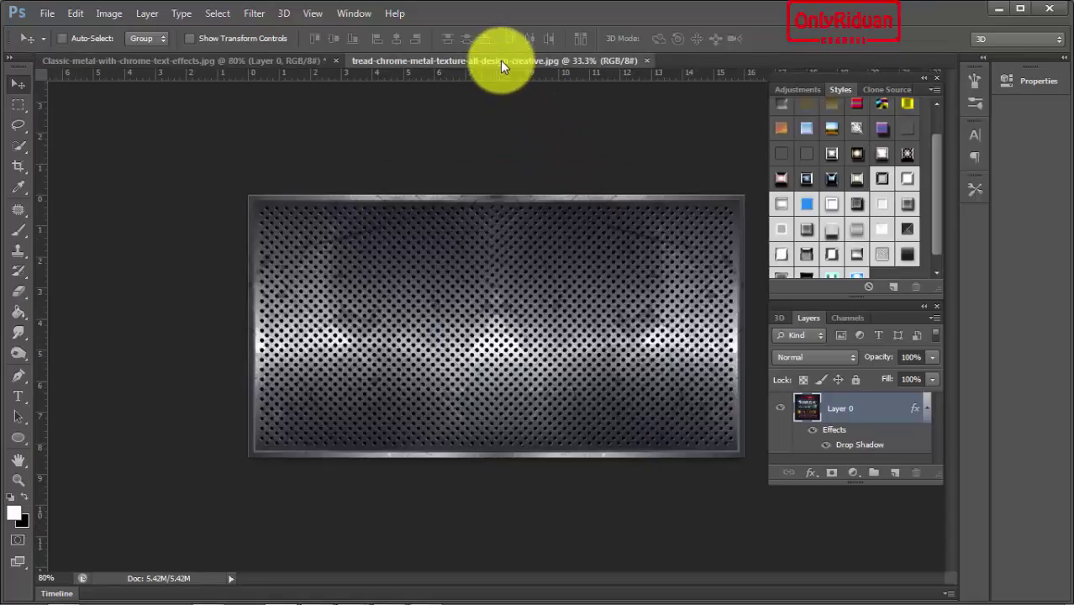
Type PHOTOSHOP on the metal plate and move the text toward its centre
left_click(25, 395)
left_click(310, 319)
type("PHOT")
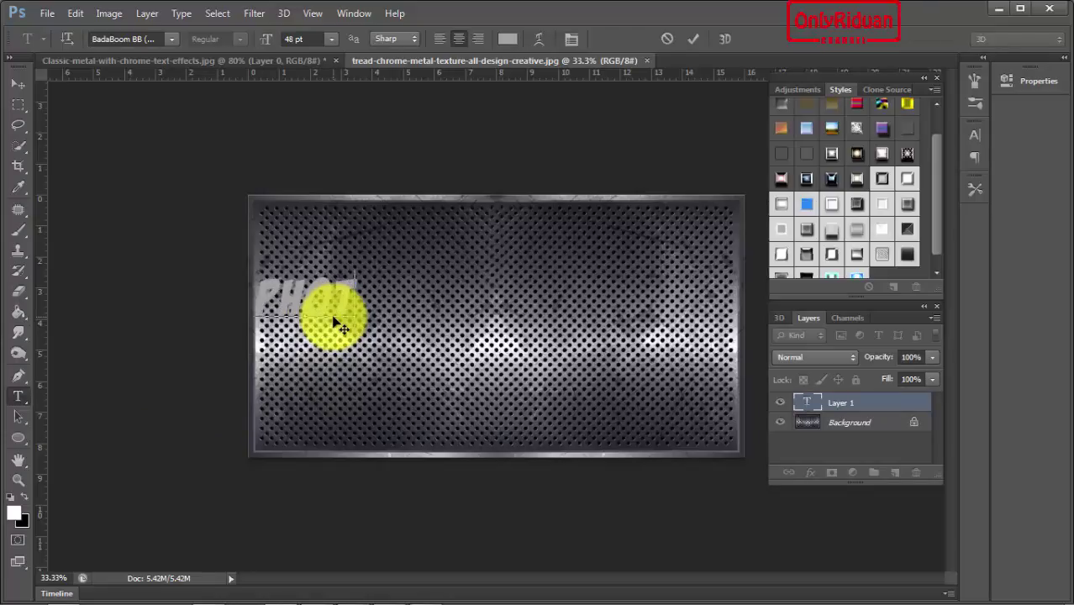
type("OSHO")
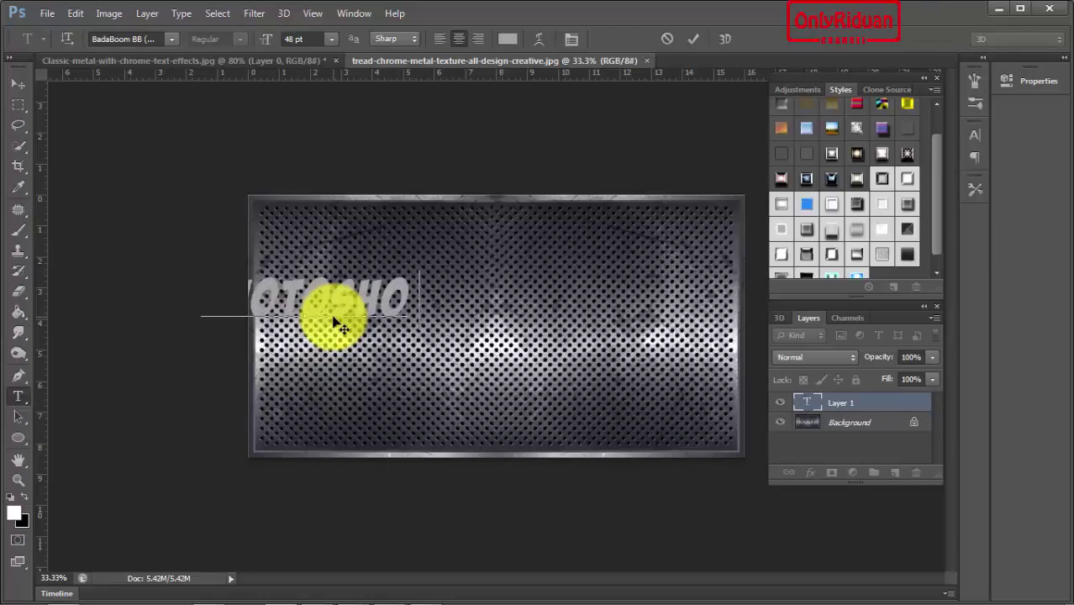
type("P")
left_click(17, 84)
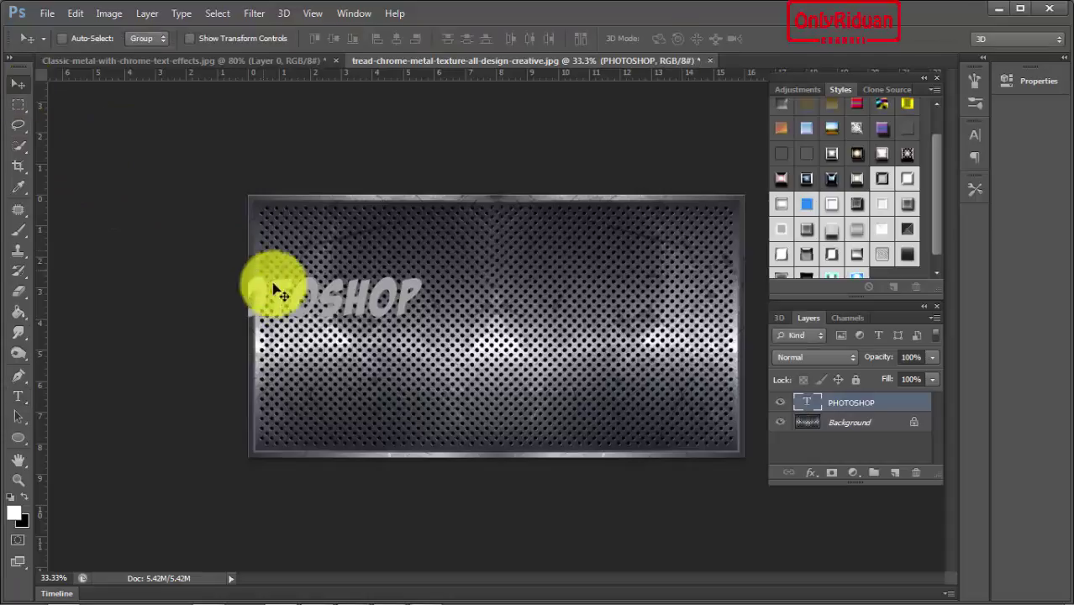
left_click_drag(330, 306, 498, 316)
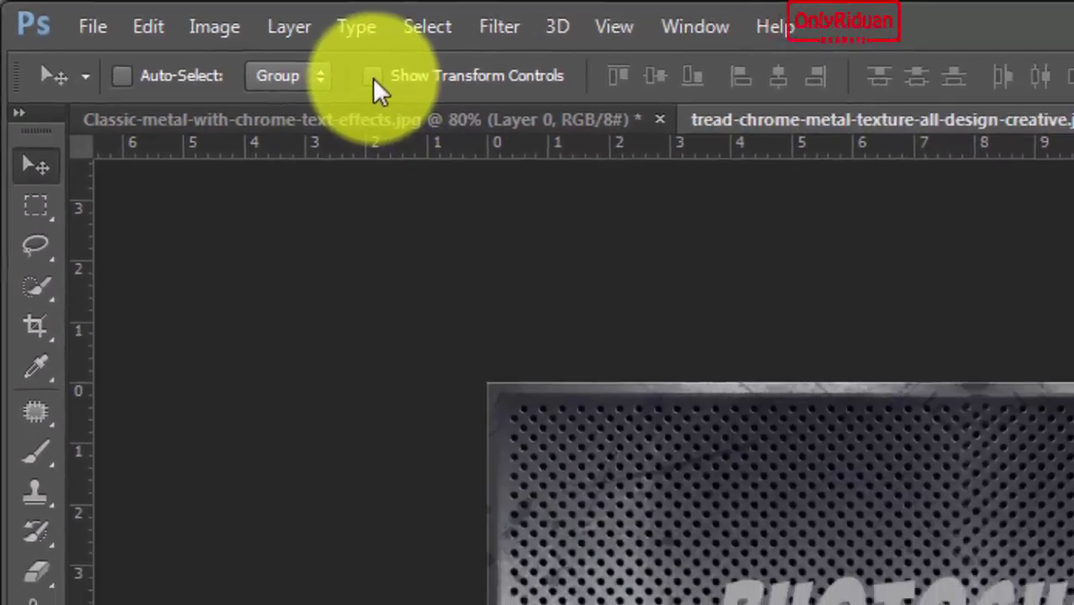
left_click(374, 77)
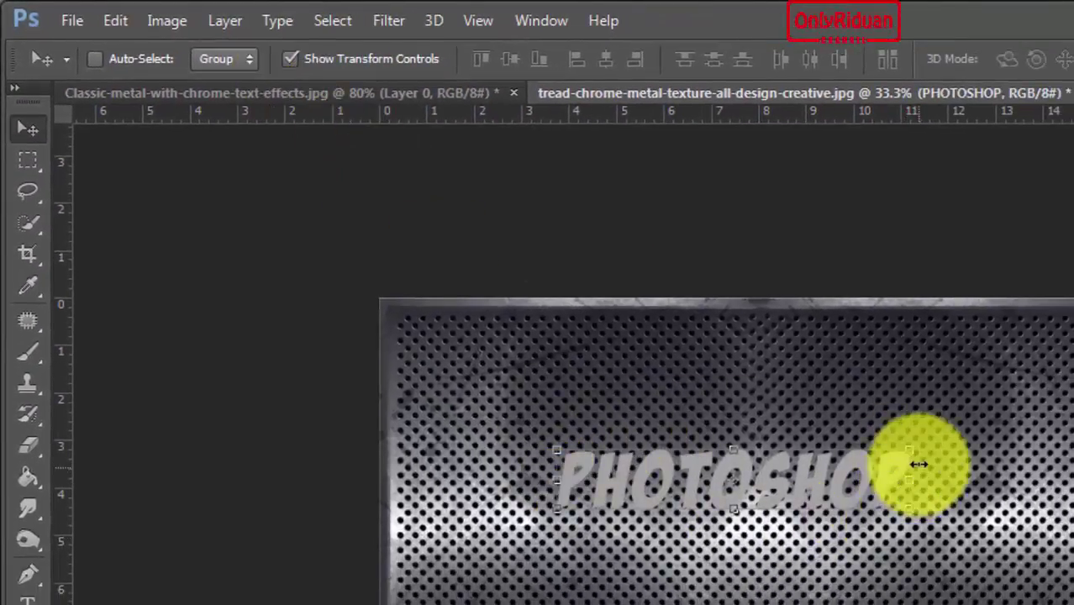
left_click(289, 59)
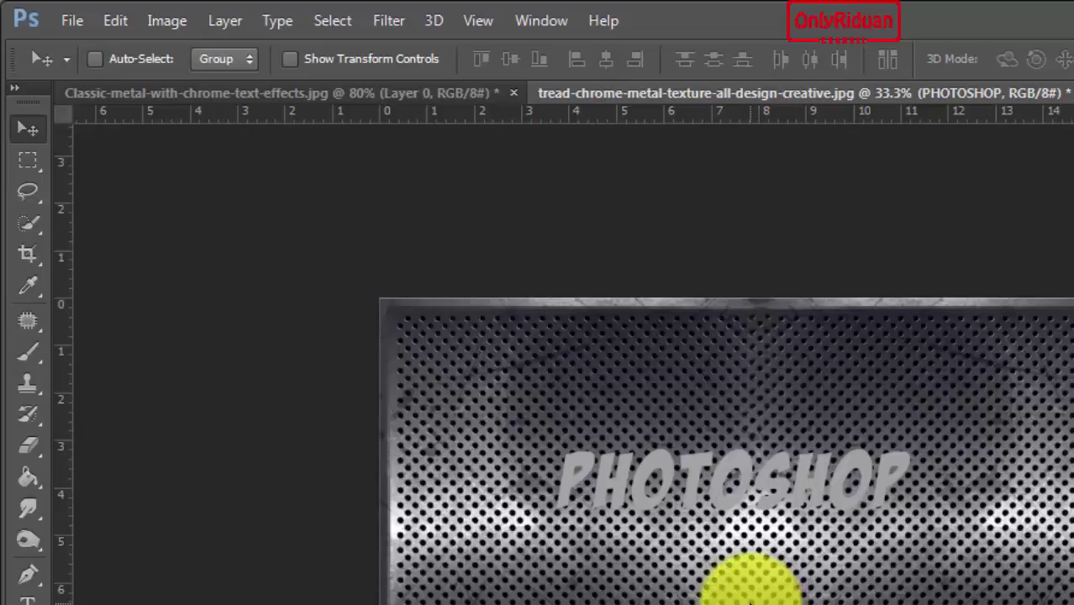
Scale the PHOTOSHOP text to about 185% with Ctrl+T and centre it on the plate
key("ctrl+t")
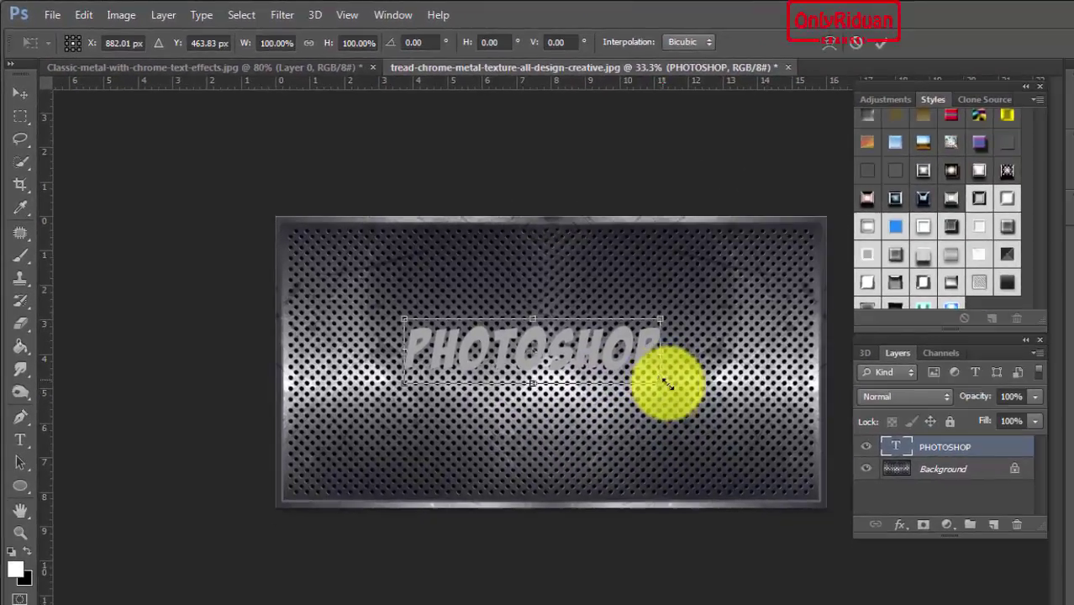
left_click_drag(663, 383, 753, 427)
left_click_drag(412, 331, 332, 270)
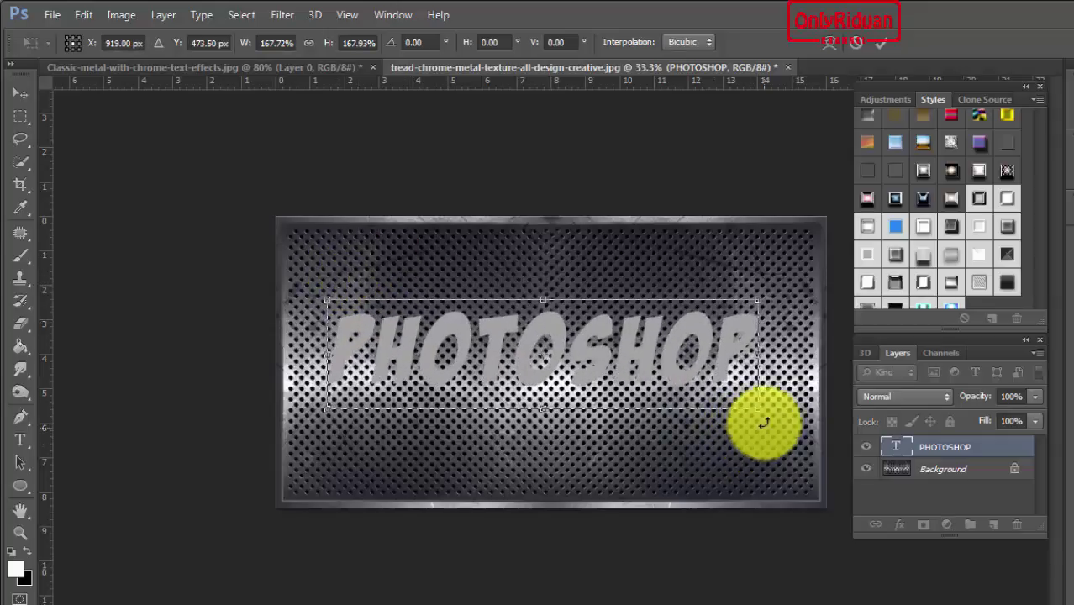
left_click_drag(758, 412, 780, 431)
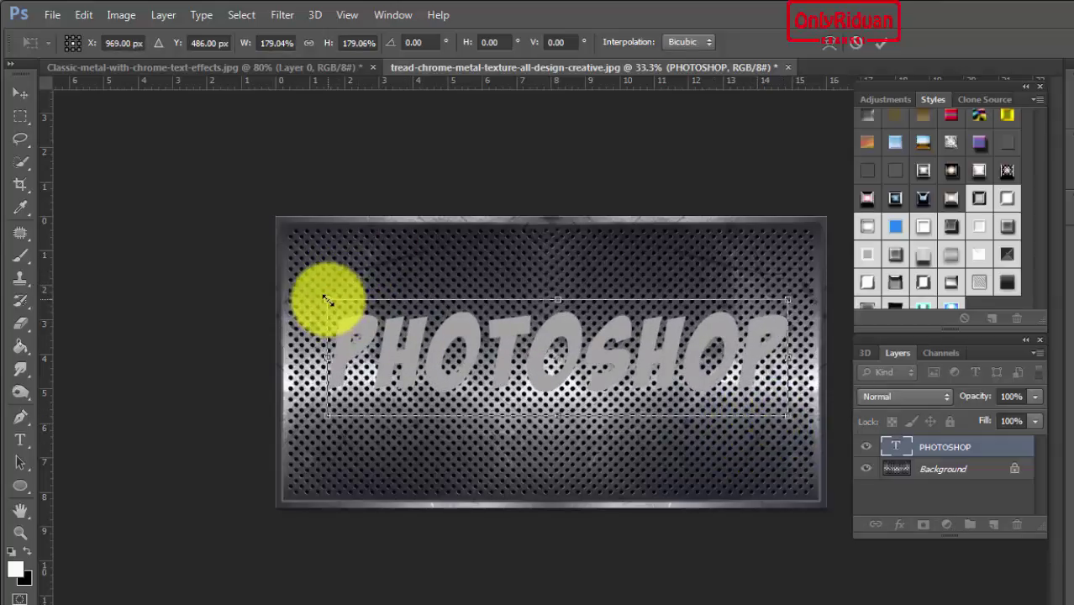
left_click_drag(326, 299, 311, 288)
left_click_drag(595, 342, 602, 370)
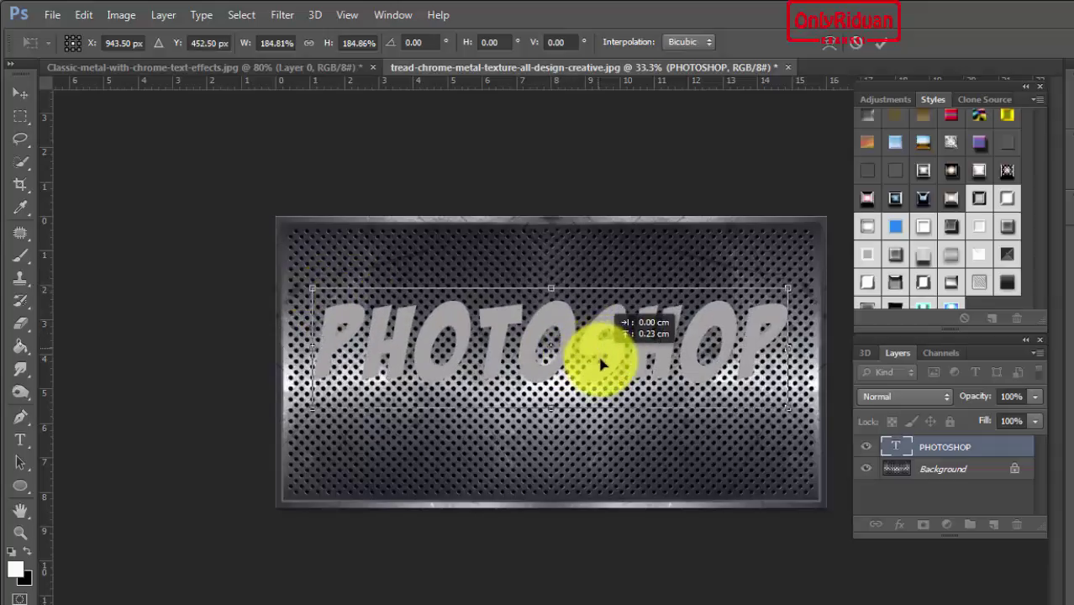
left_click(881, 43)
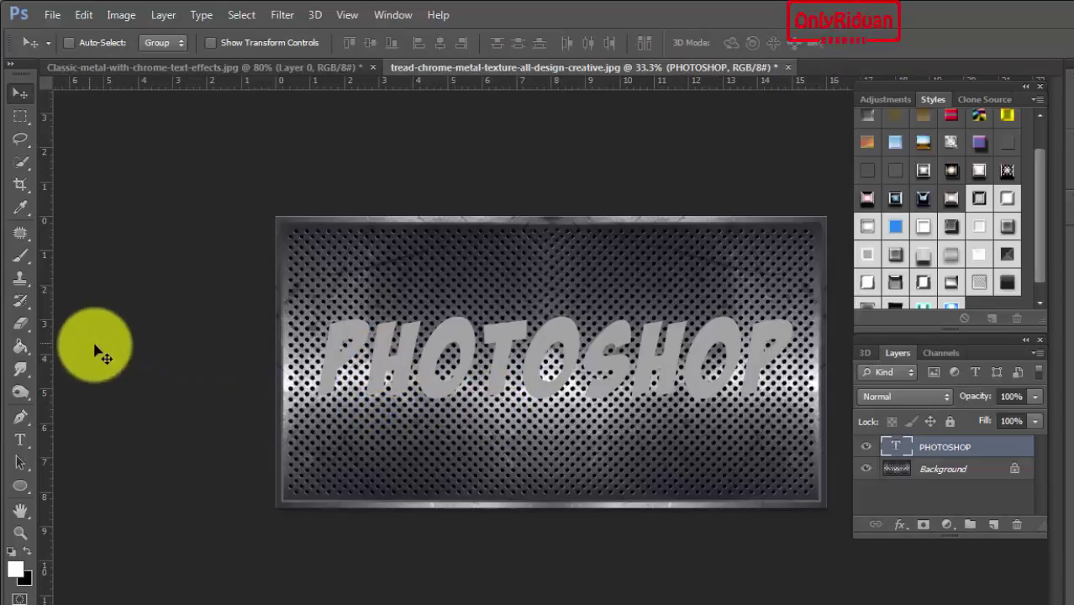
left_click_drag(455, 341, 447, 340)
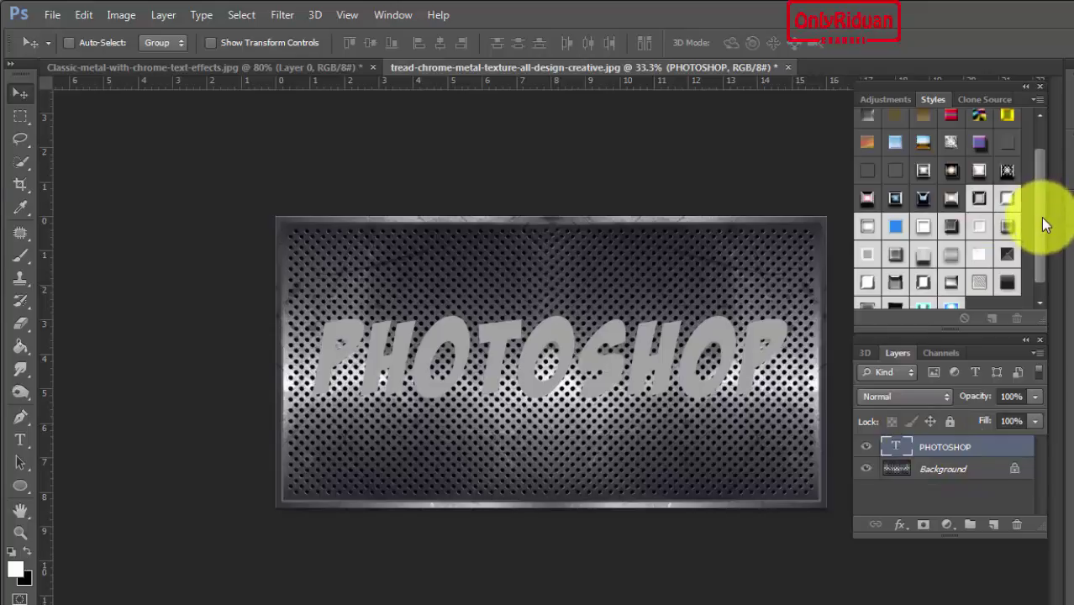
Try perforated, scratched, red-accent and silver chrome styles on the PHOTOSHOP text
scroll(1041, 217, "up", 1)
left_click(1007, 193)
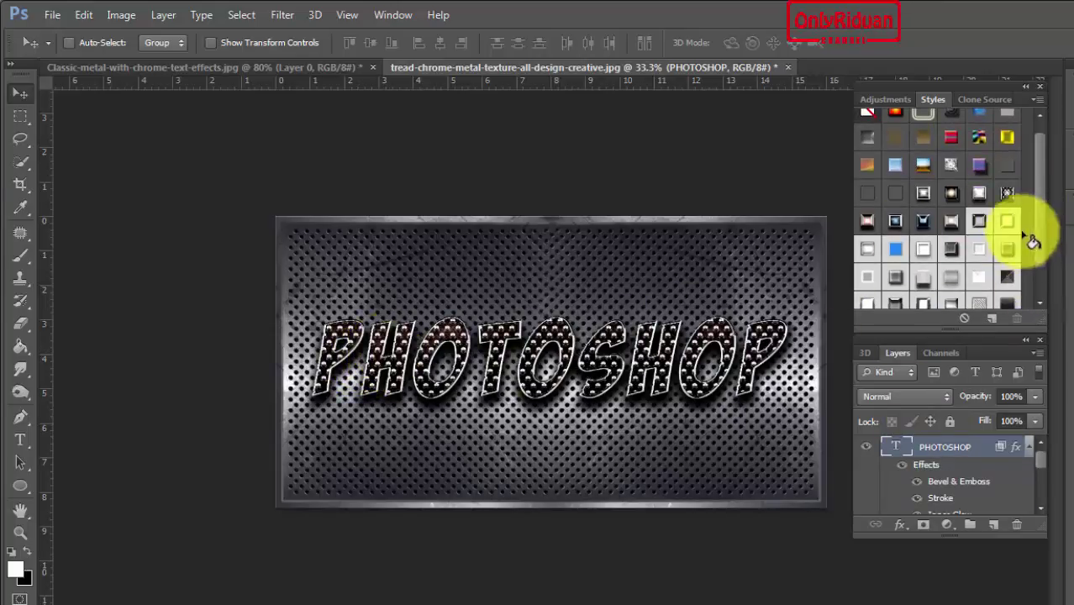
left_click(979, 193)
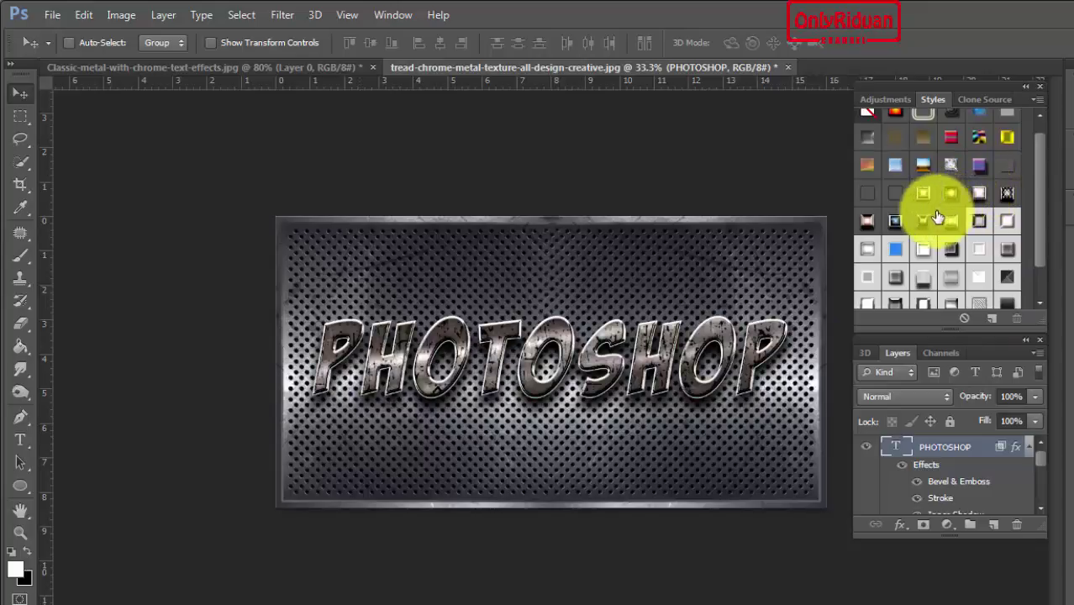
left_click(868, 222)
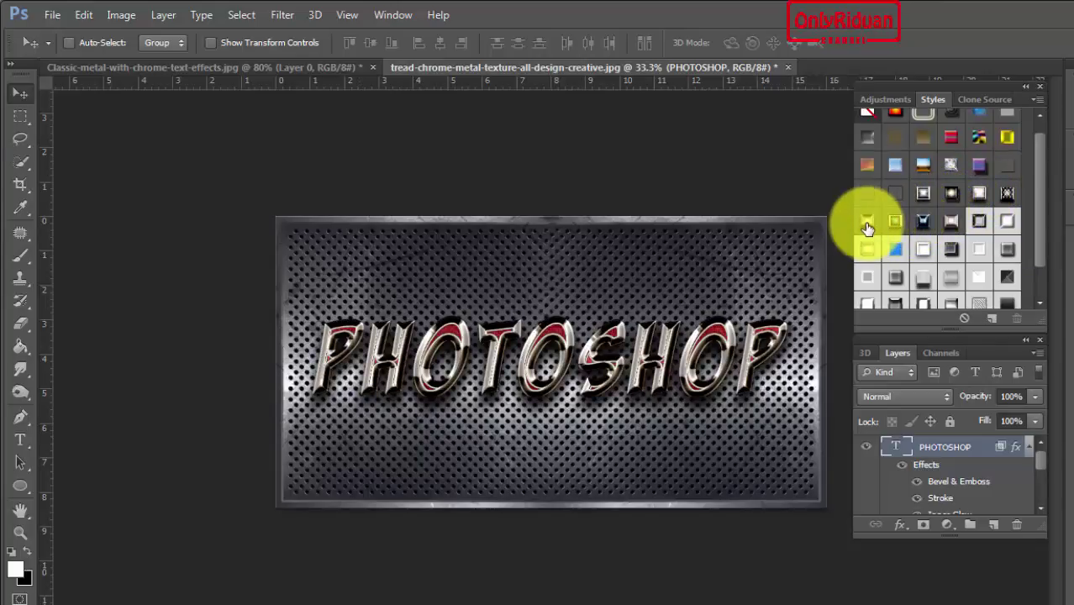
left_click(896, 221)
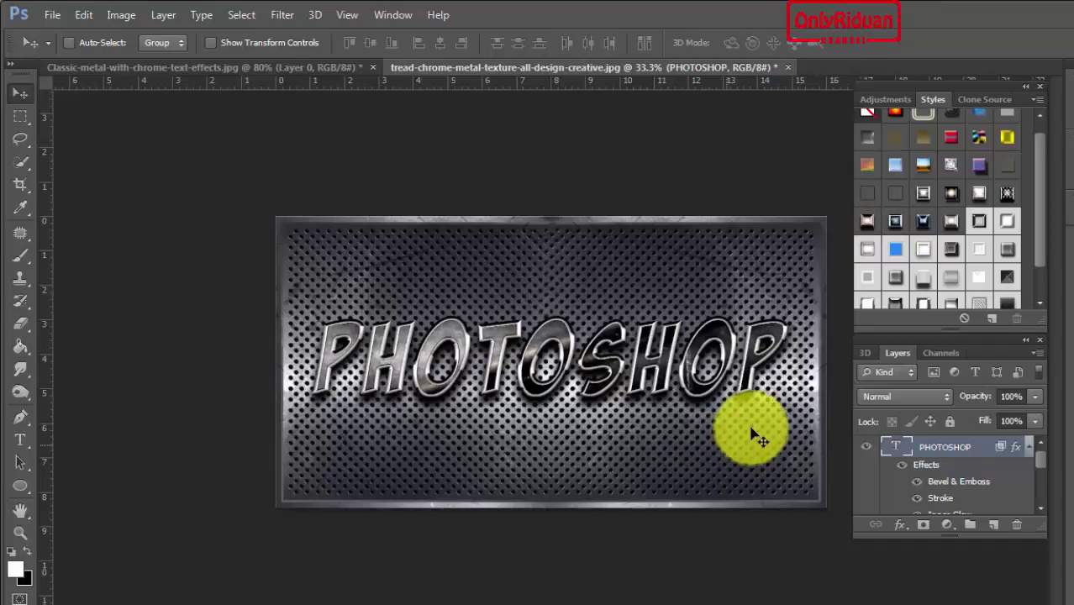
left_click_drag(1038, 182, 1038, 232)
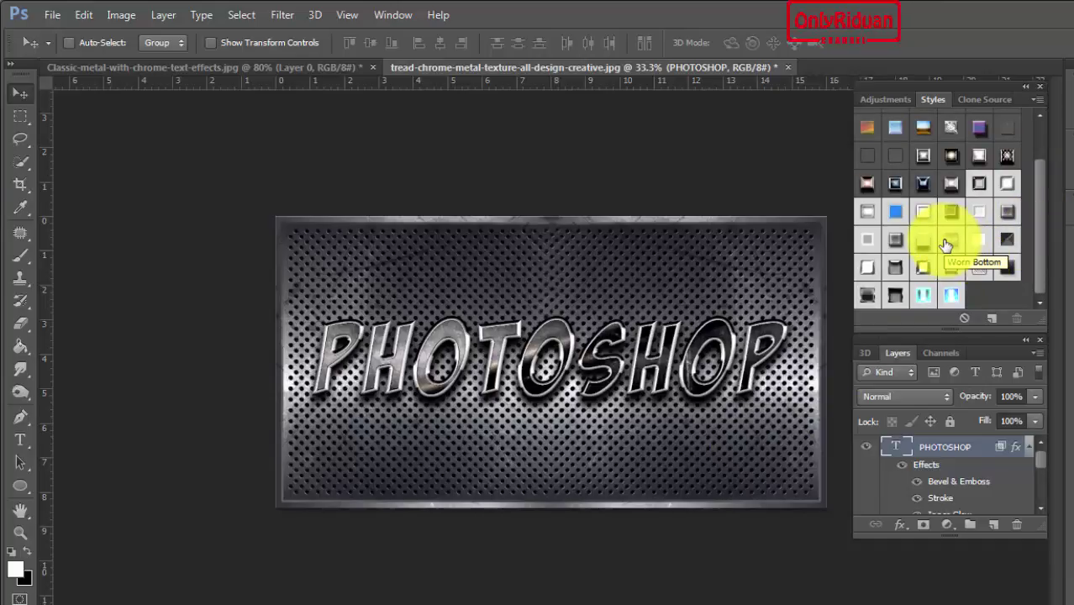
Try blue, dark chrome and translucent styles, settle on shiny chrome, then view the Classic-metal image
left_click(919, 294)
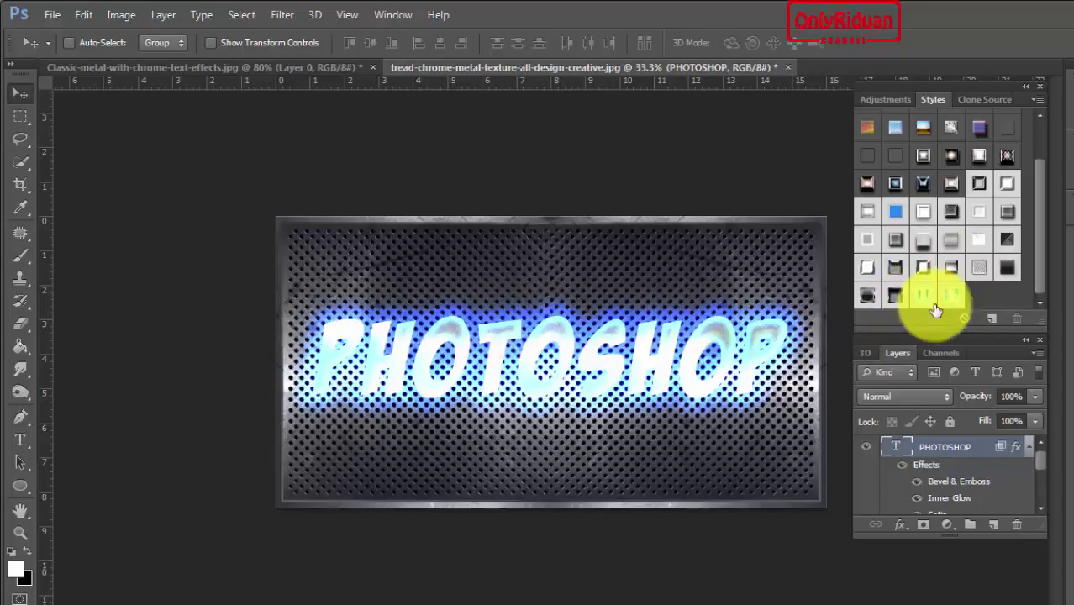
left_click(948, 295)
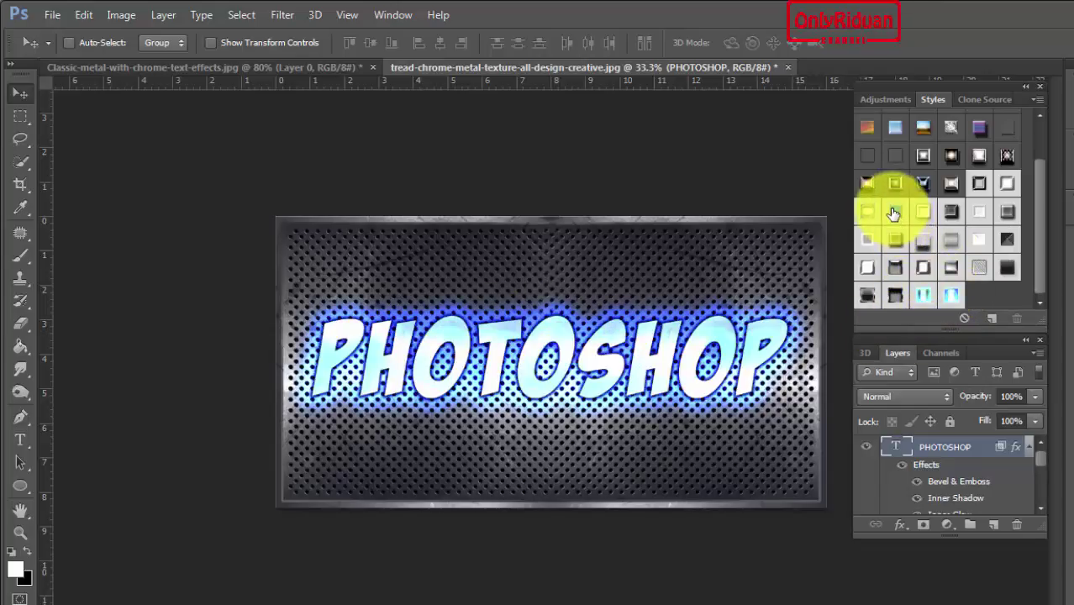
left_click(894, 213)
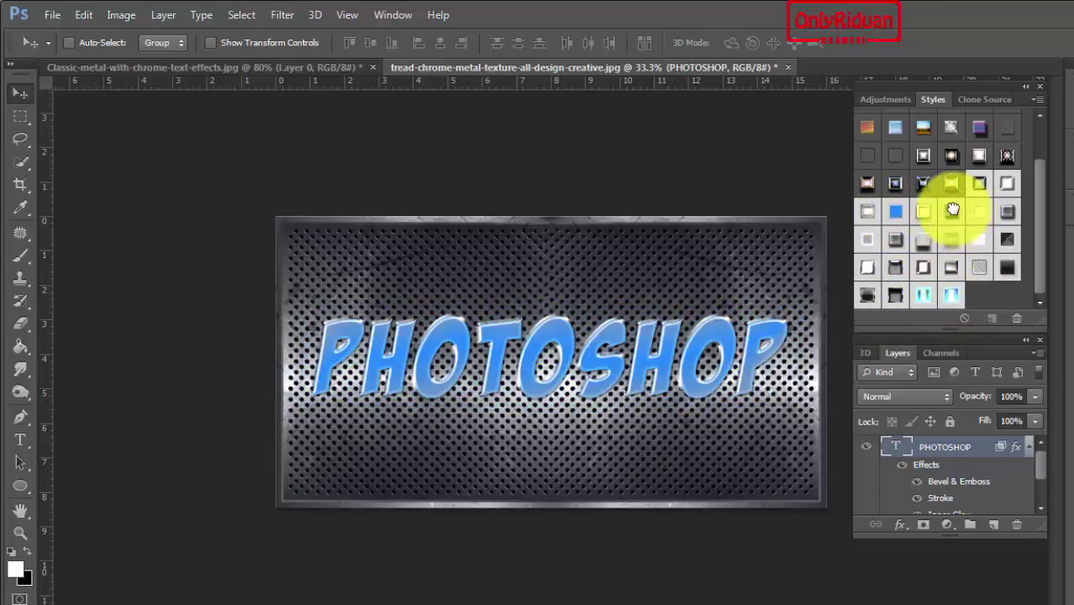
left_click(952, 210)
left_click(1008, 214)
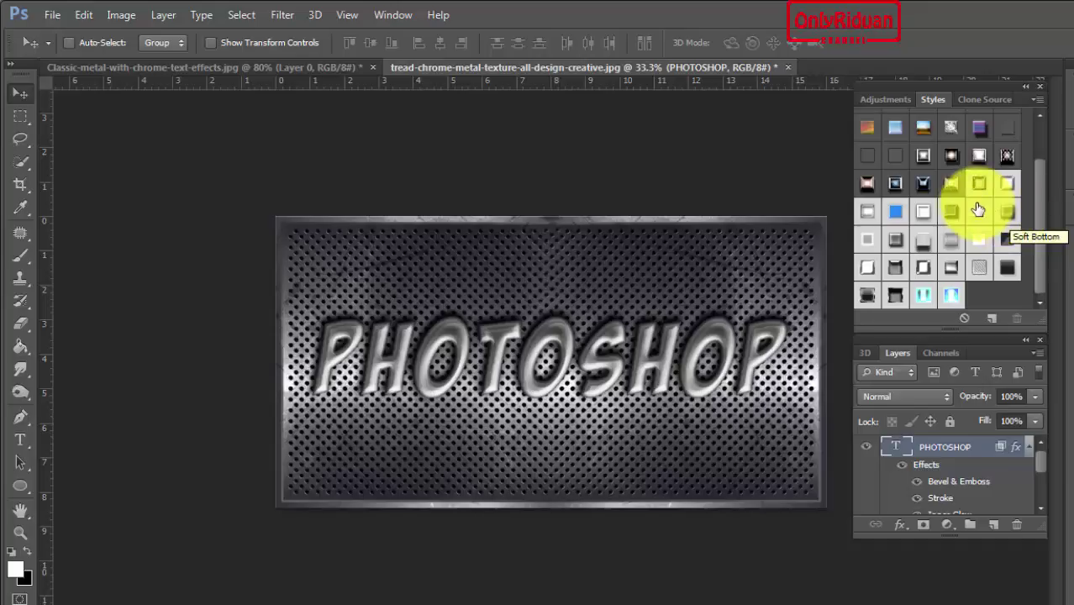
left_click(979, 211)
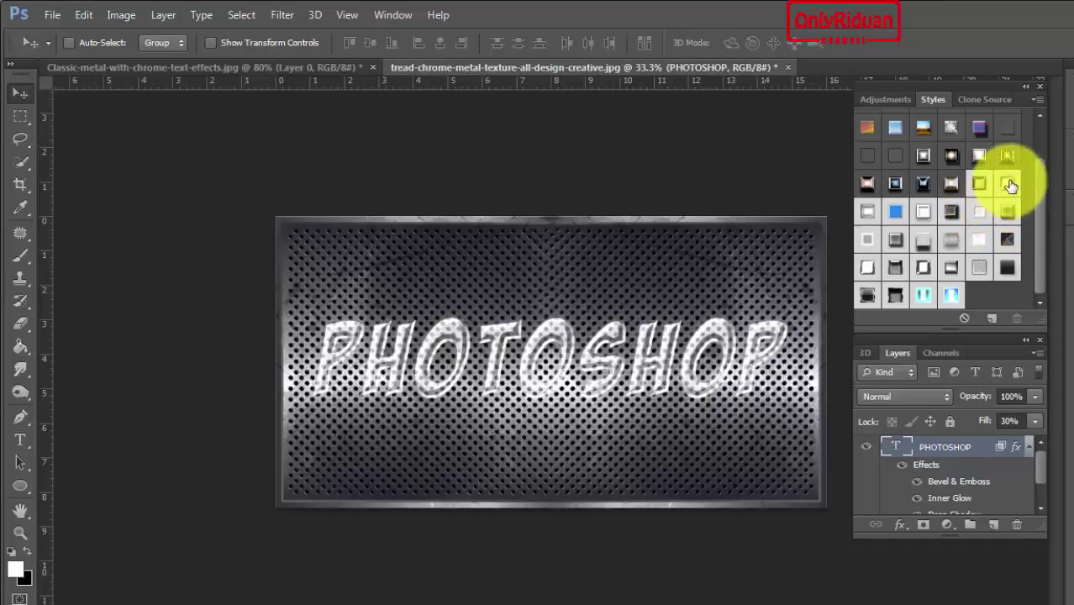
left_click(1008, 184)
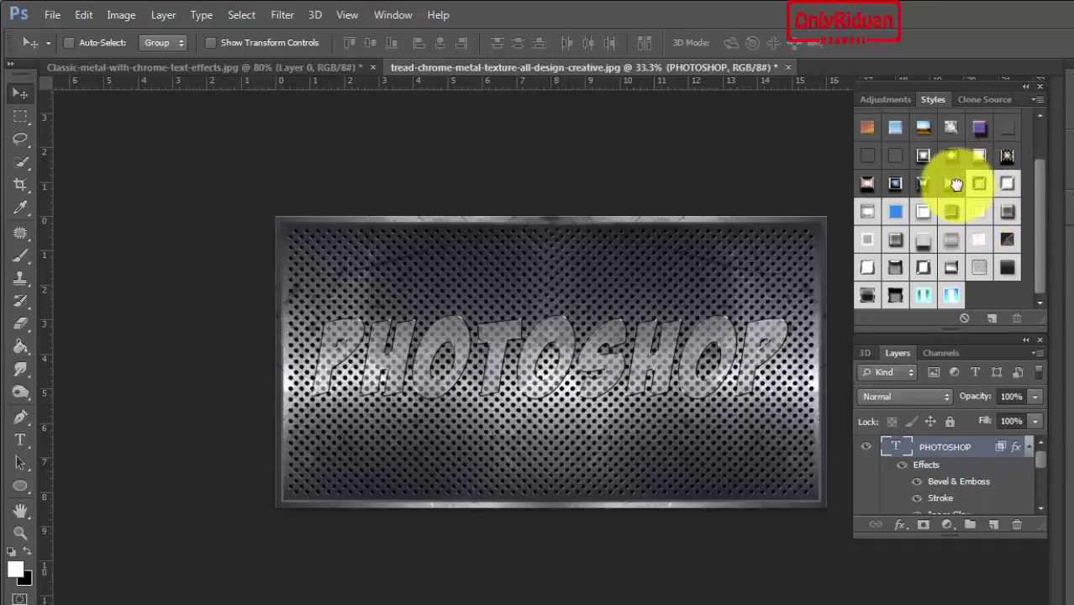
left_click(953, 184)
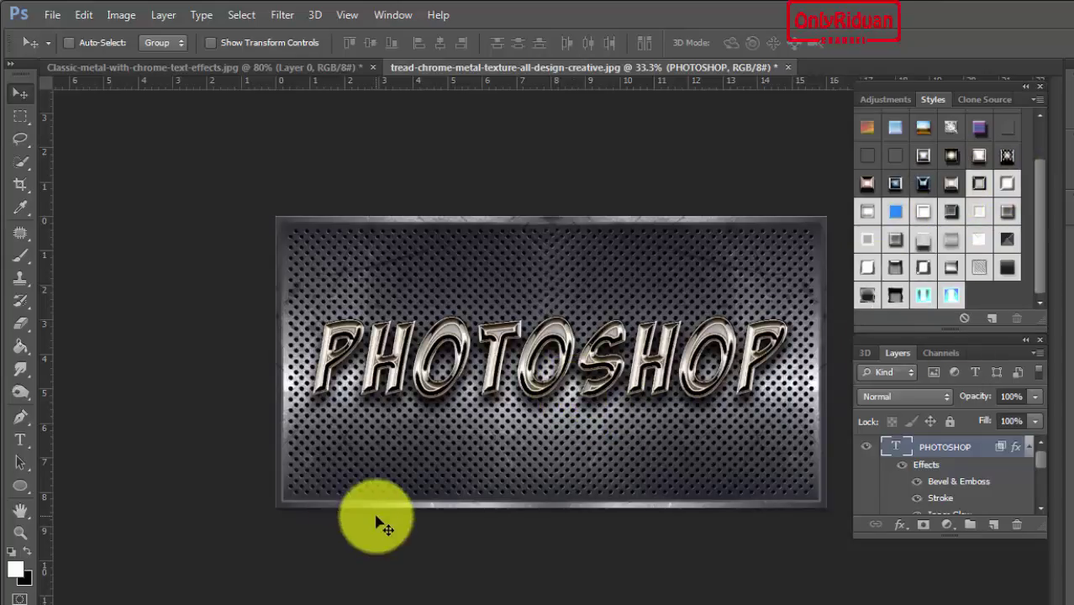
left_click(283, 69)
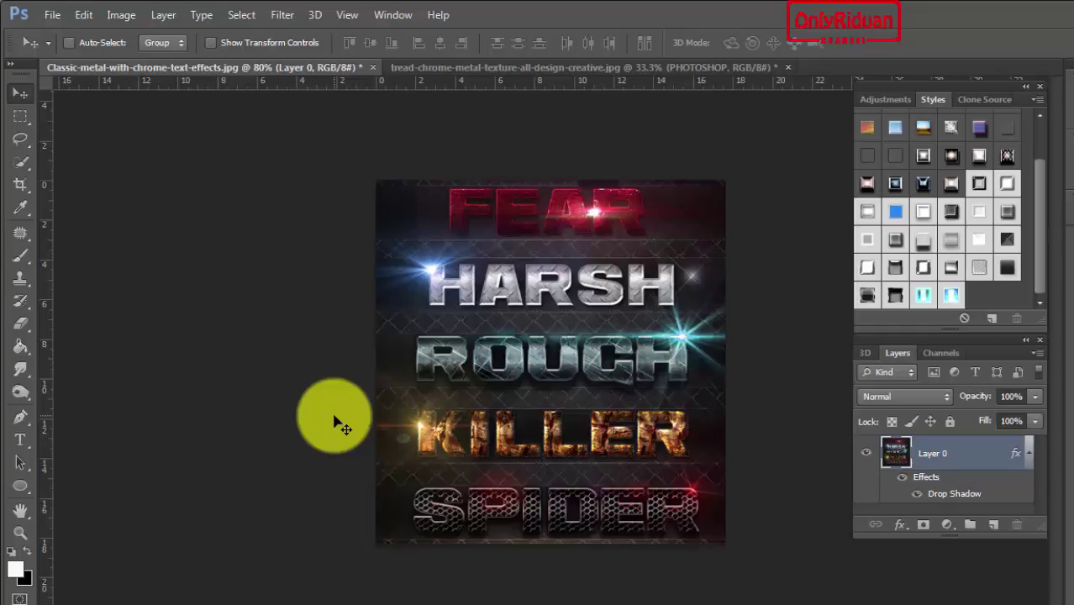
Switch back to the tread-chrome PHOTOSHOP document and open the File menu
left_click(532, 66)
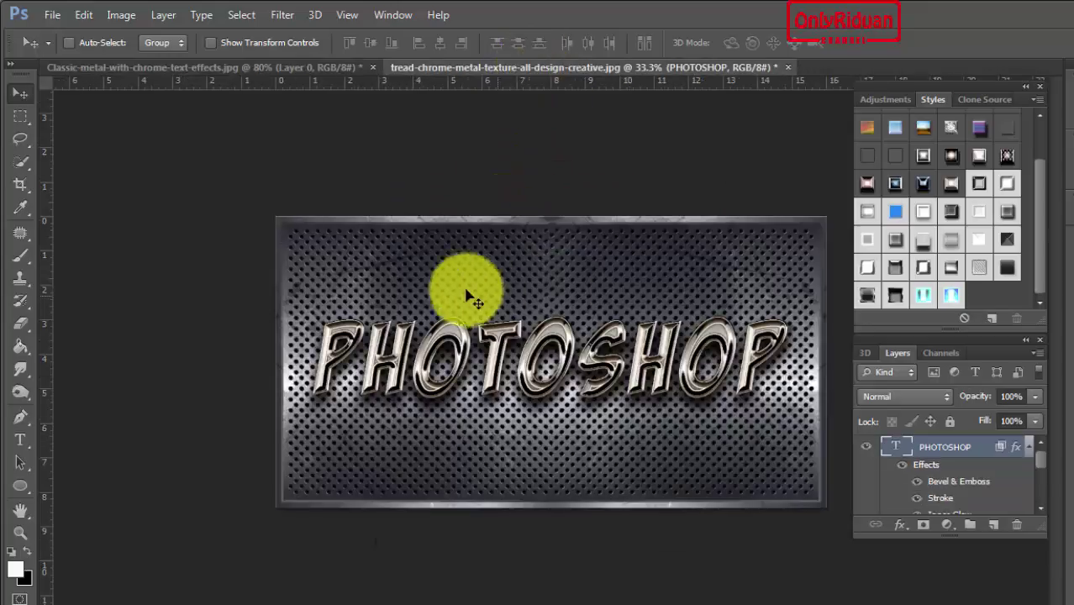
left_click(291, 69)
left_click(540, 67)
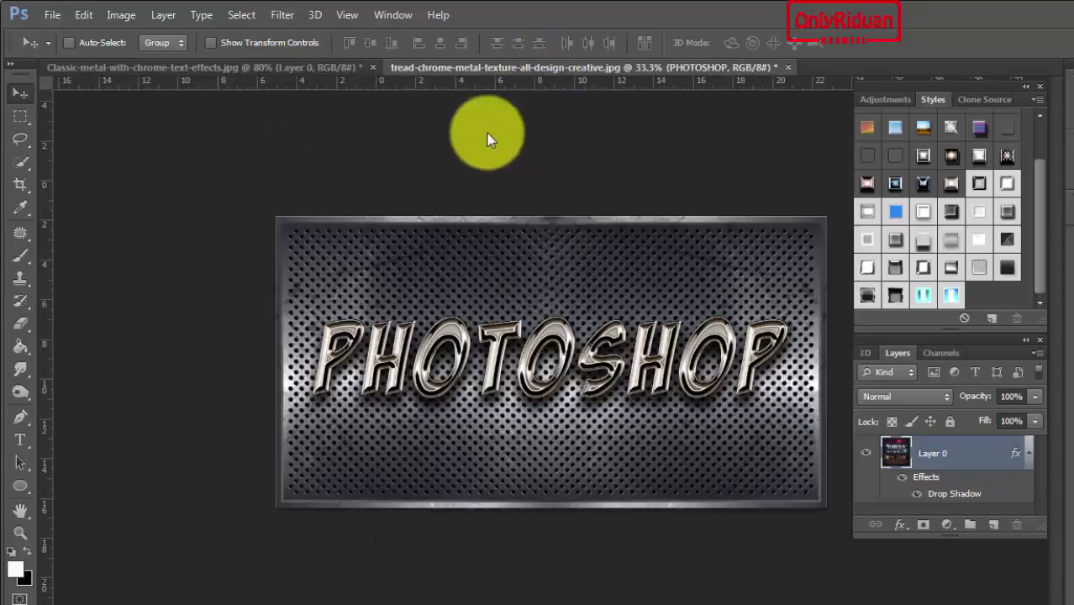
left_click(52, 16)
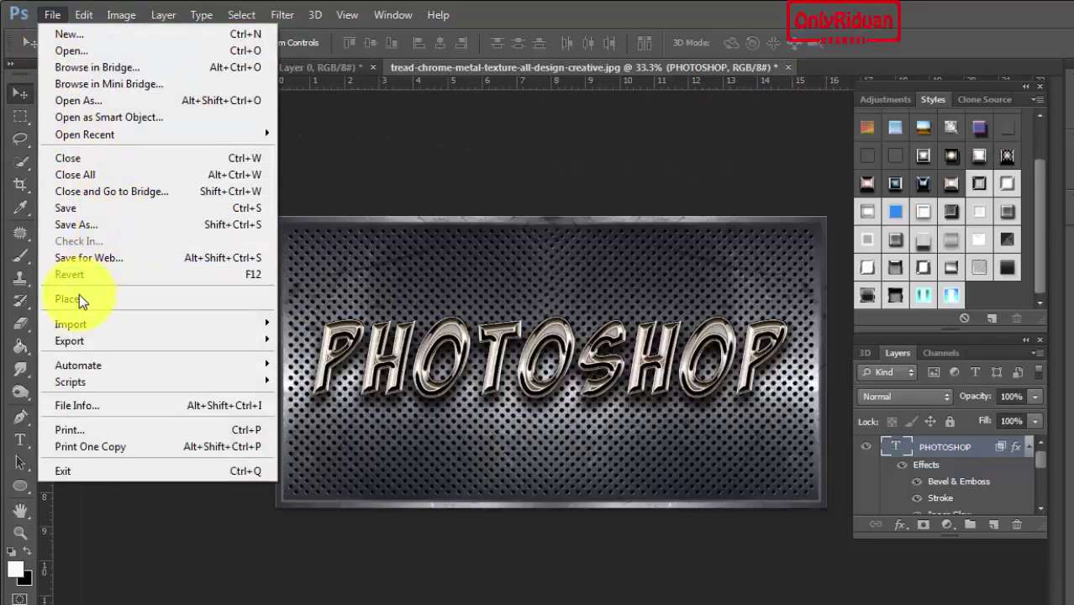
Place the Blue-Light-beam image from the Lighting folder over the PHOTOSHOP text and commit it
left_click(81, 299)
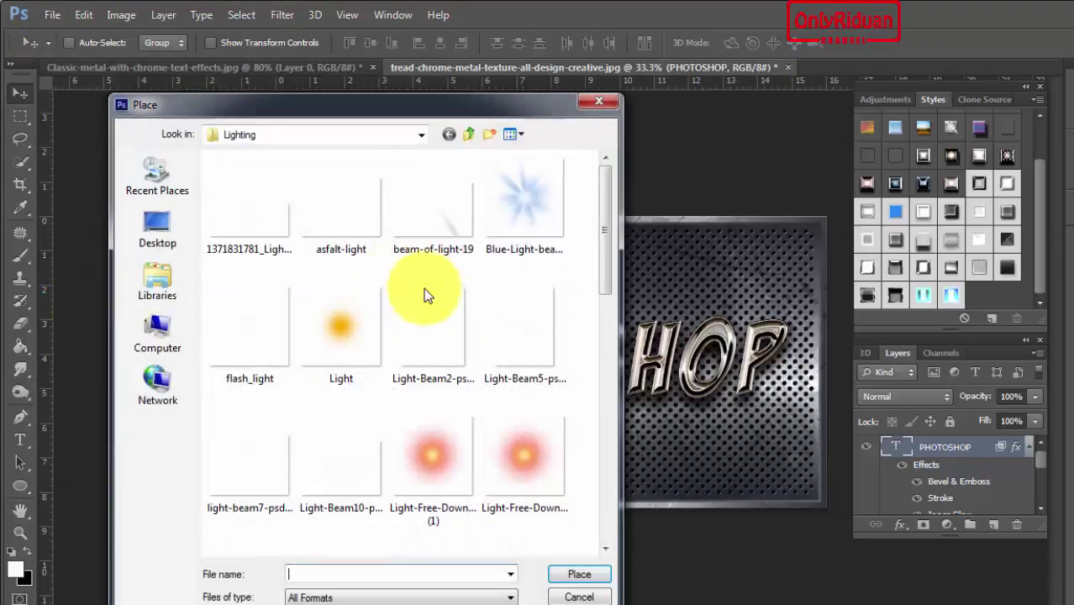
mouse_move(606, 243)
left_mouse_down()
mouse_move(608, 361)
mouse_move(611, 206)
left_mouse_up()
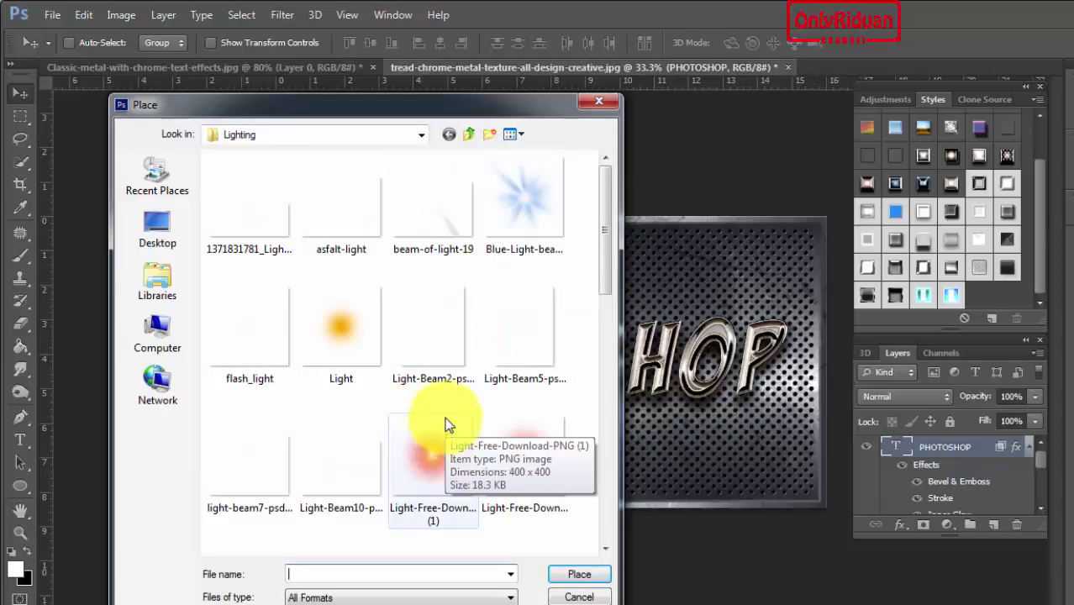
left_click(522, 196)
left_click(568, 575)
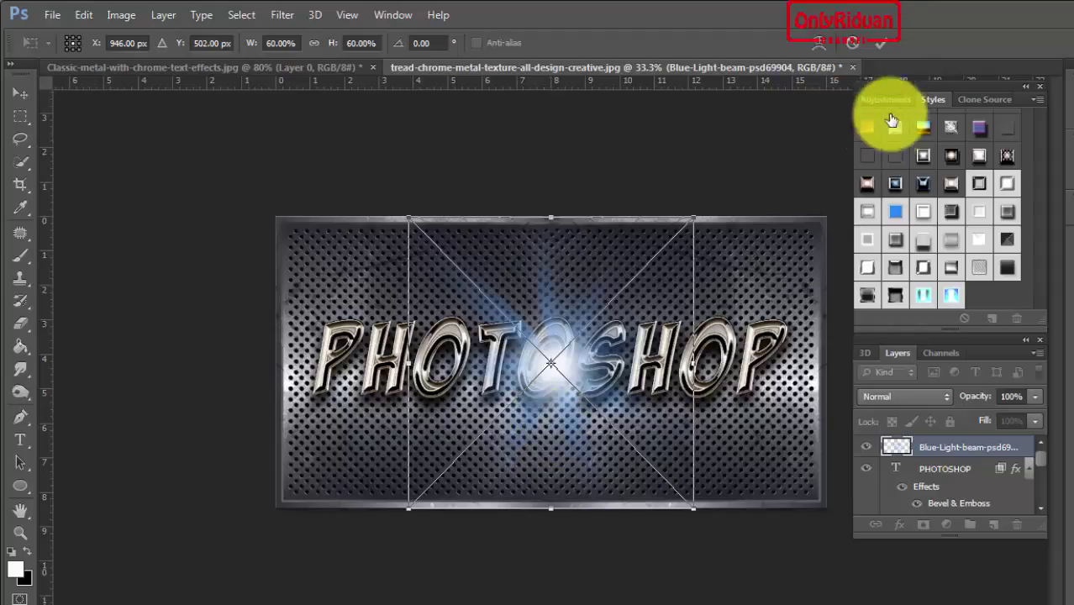
left_click(881, 43)
Open Blue-Light-beam-psd69904.png as its own document, then return to the tread-chrome design
left_click(46, 15)
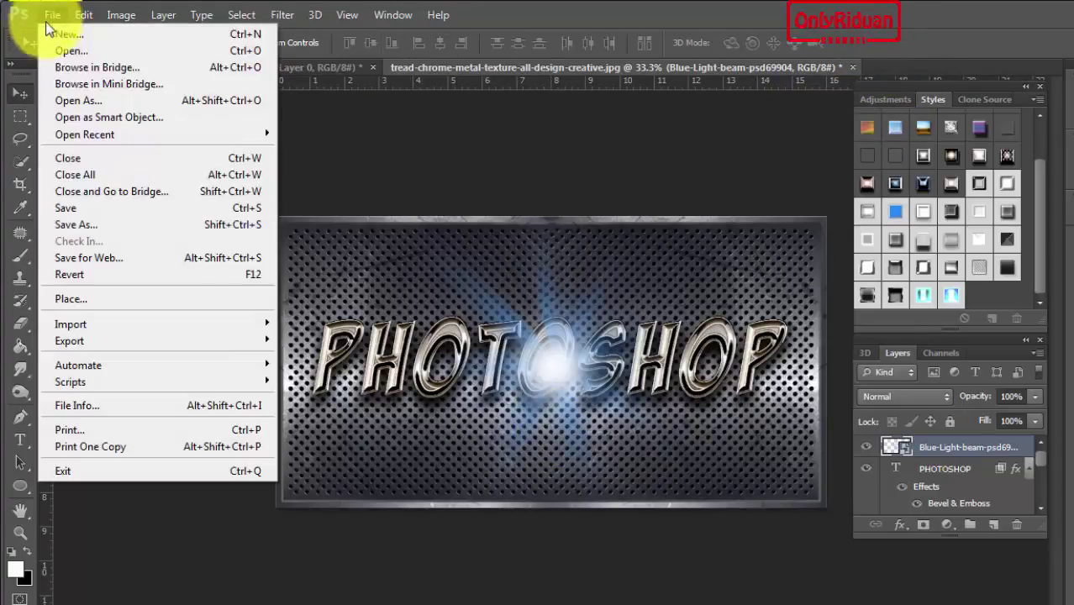
left_click(60, 46)
left_click(539, 223)
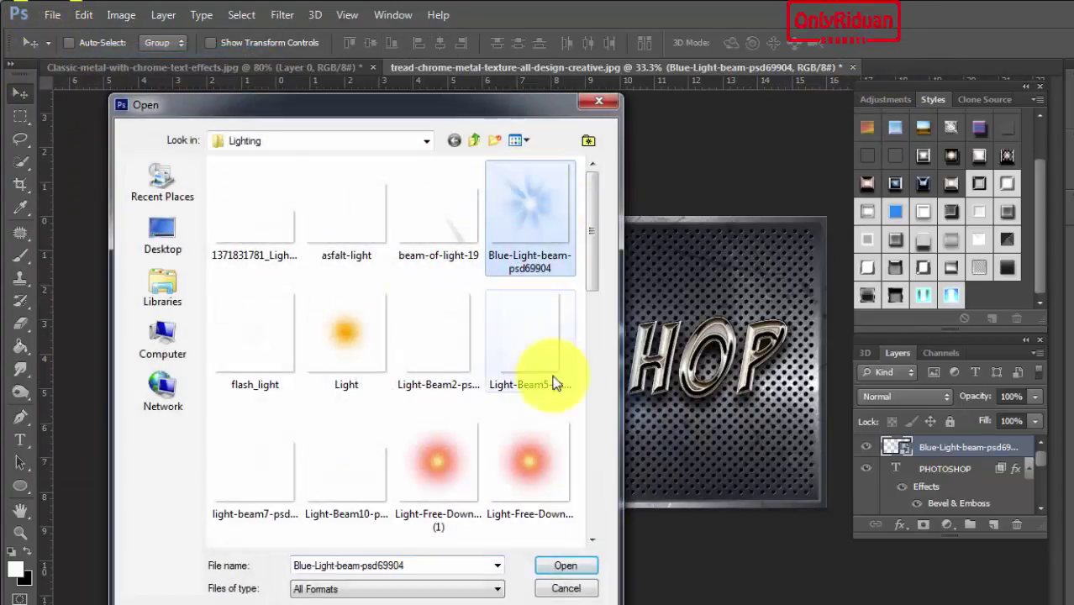
left_click(565, 565)
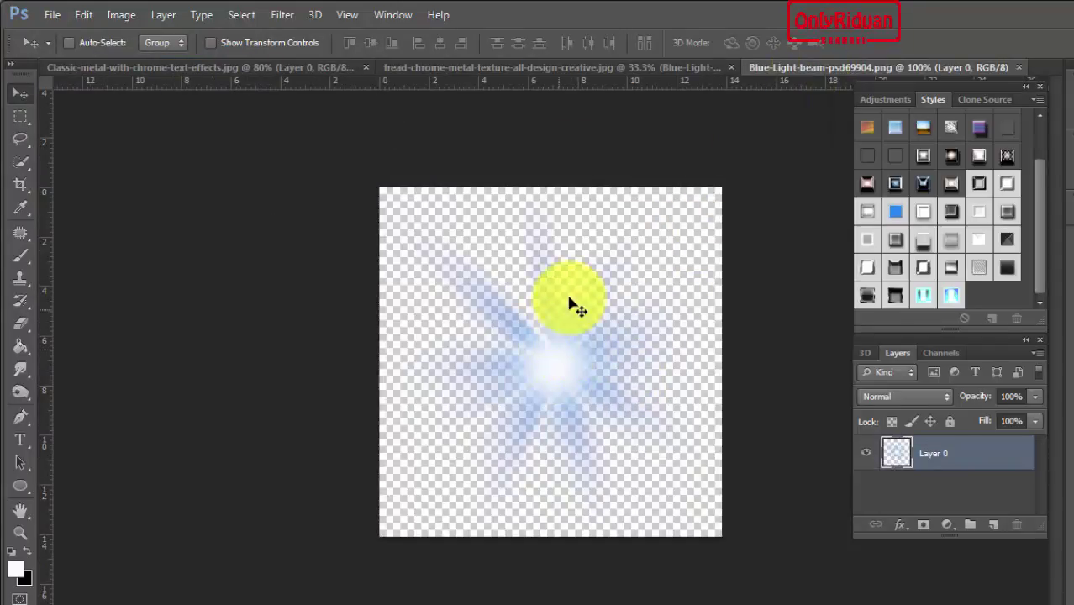
left_click(518, 67)
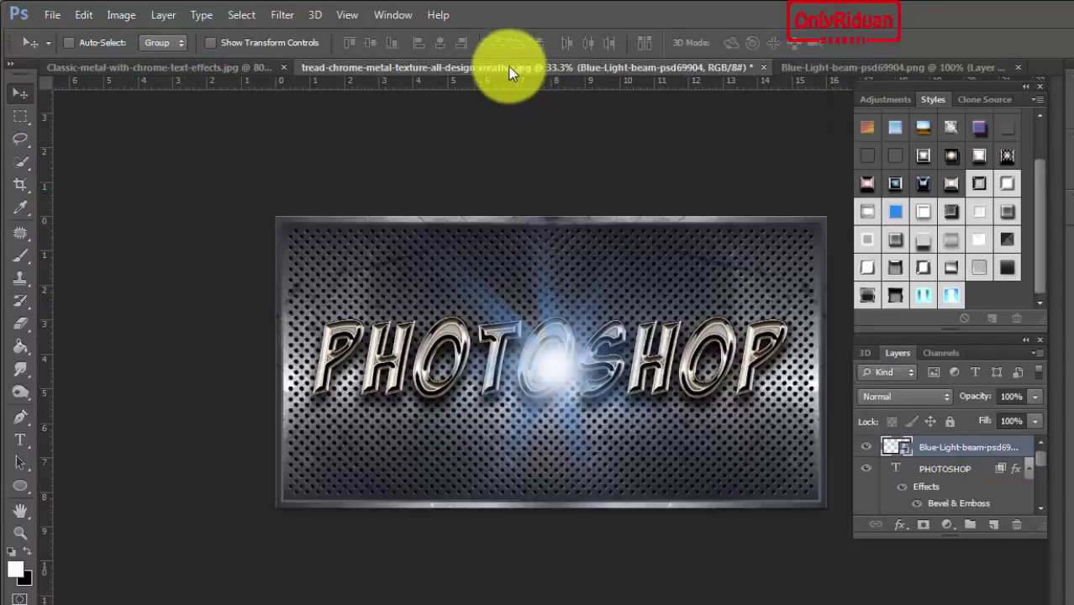
left_click(51, 16)
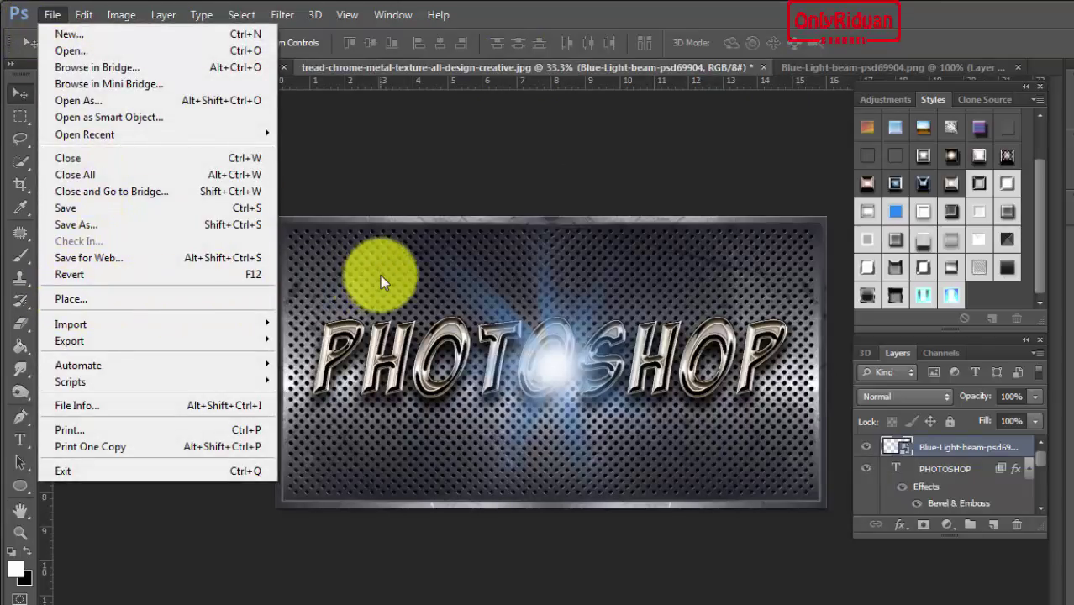
Shrink the blue glow to about 23% and set it above the final 'OP' letters
left_click(437, 202)
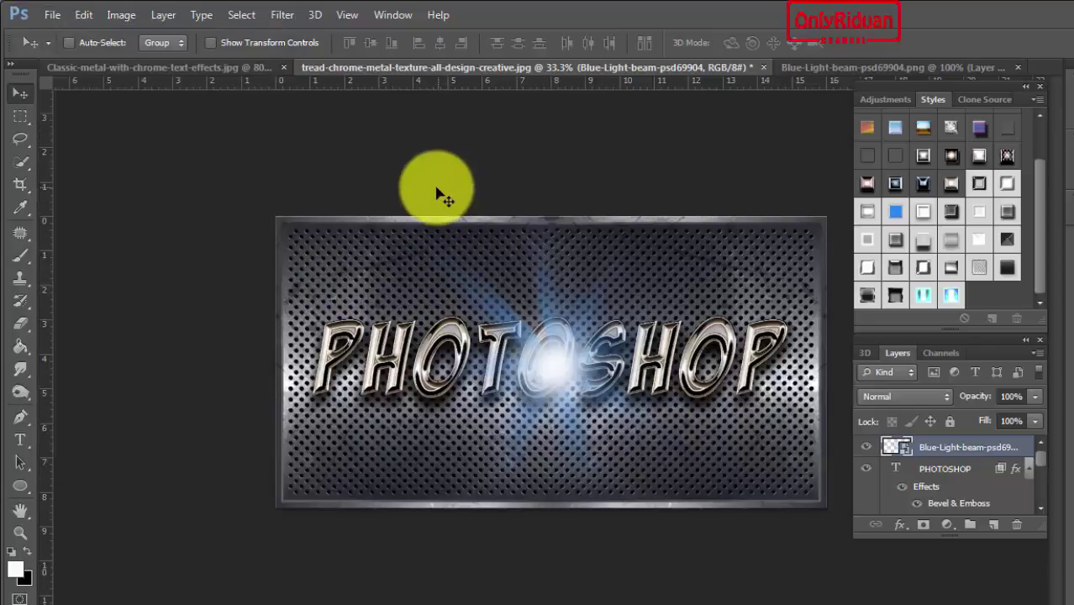
left_click_drag(544, 343, 538, 370)
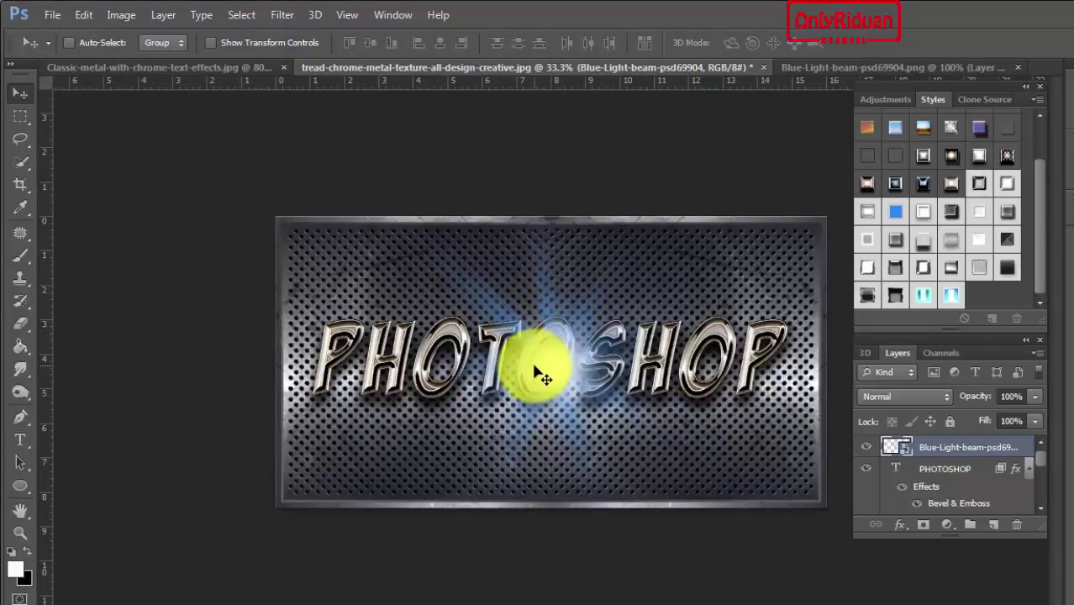
left_click(210, 42)
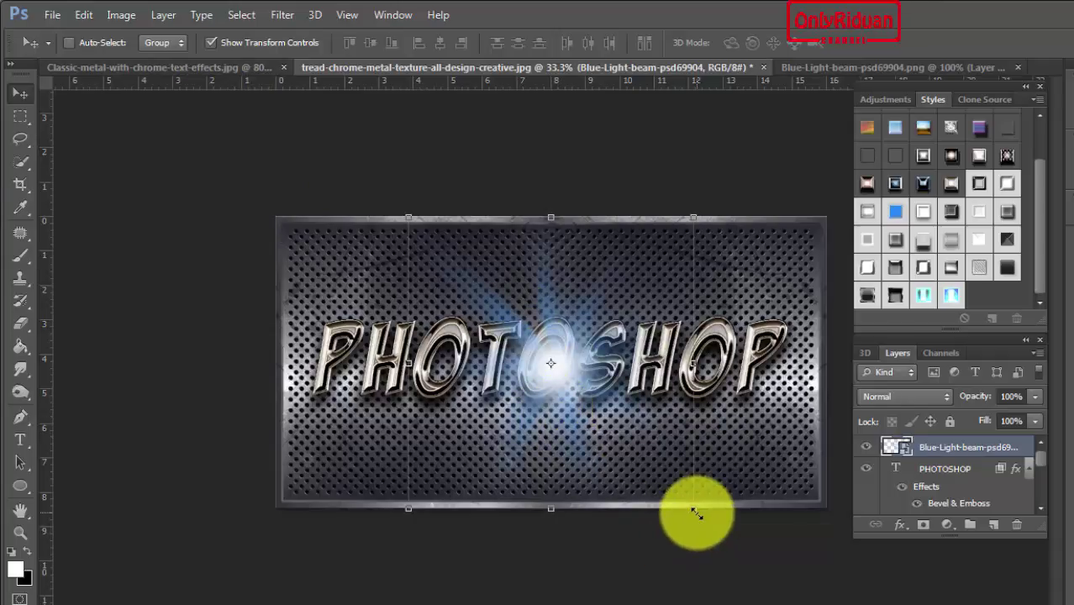
left_click_drag(697, 513, 515, 326)
mouse_move(471, 280)
left_mouse_down()
mouse_move(710, 321)
mouse_move(488, 298)
left_mouse_up()
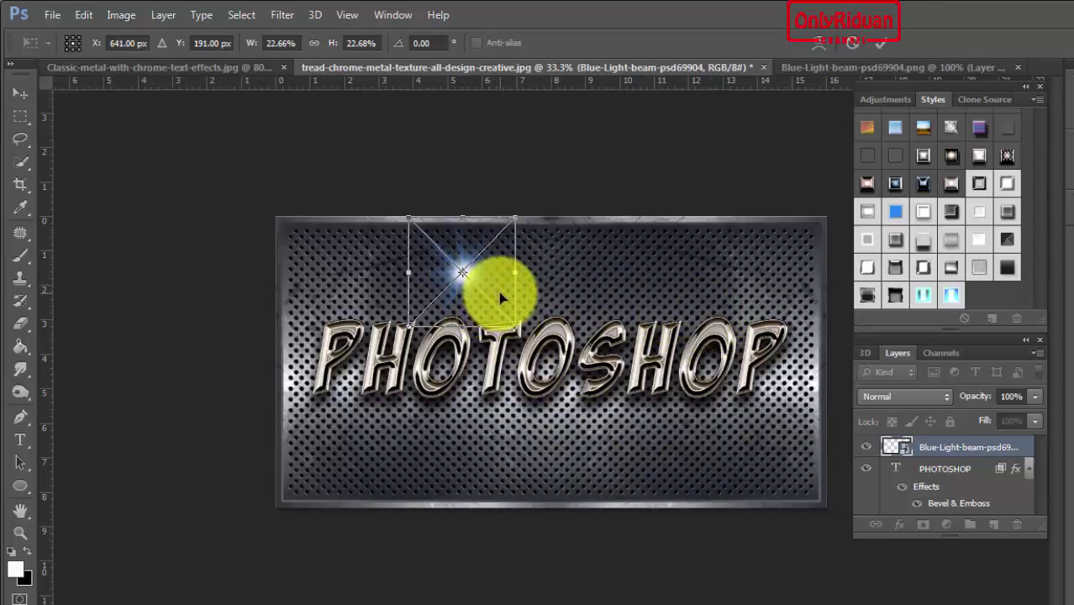
left_click_drag(475, 252, 481, 252)
left_click_drag(709, 312, 689, 298)
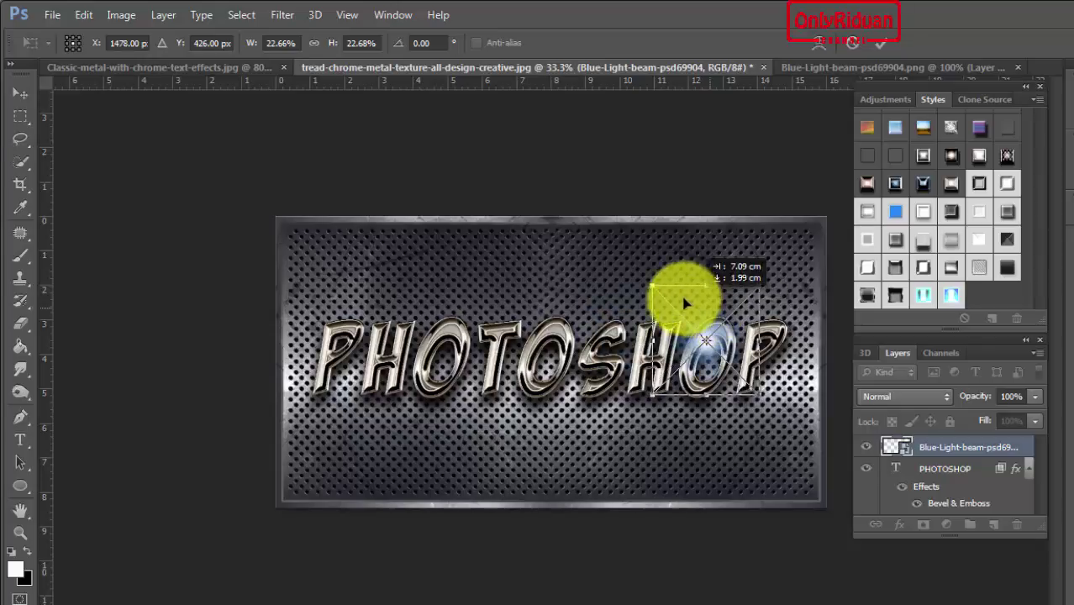
left_click(880, 43)
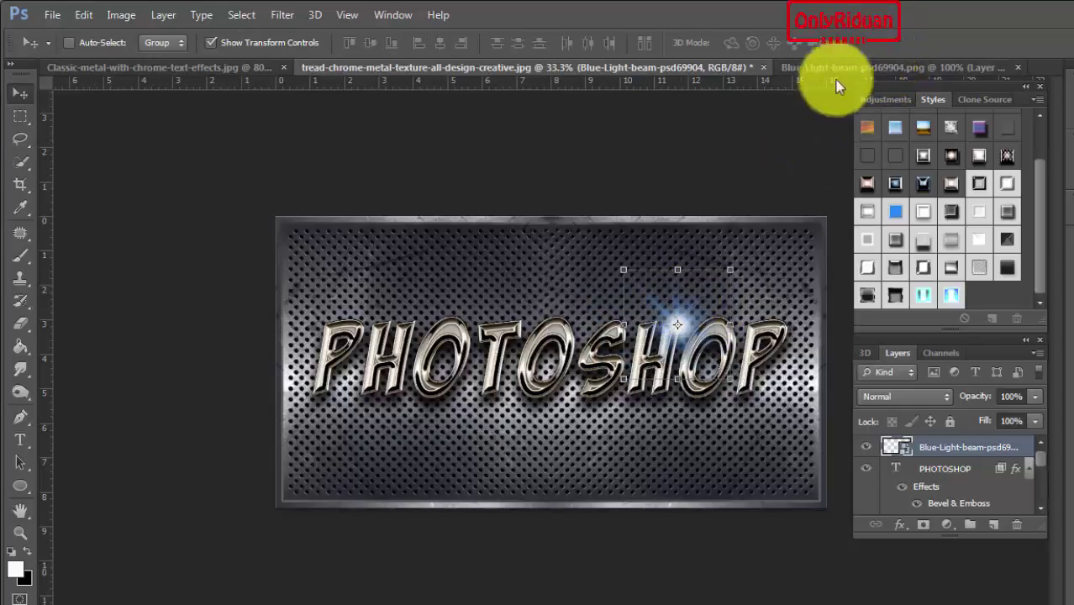
left_click(228, 43)
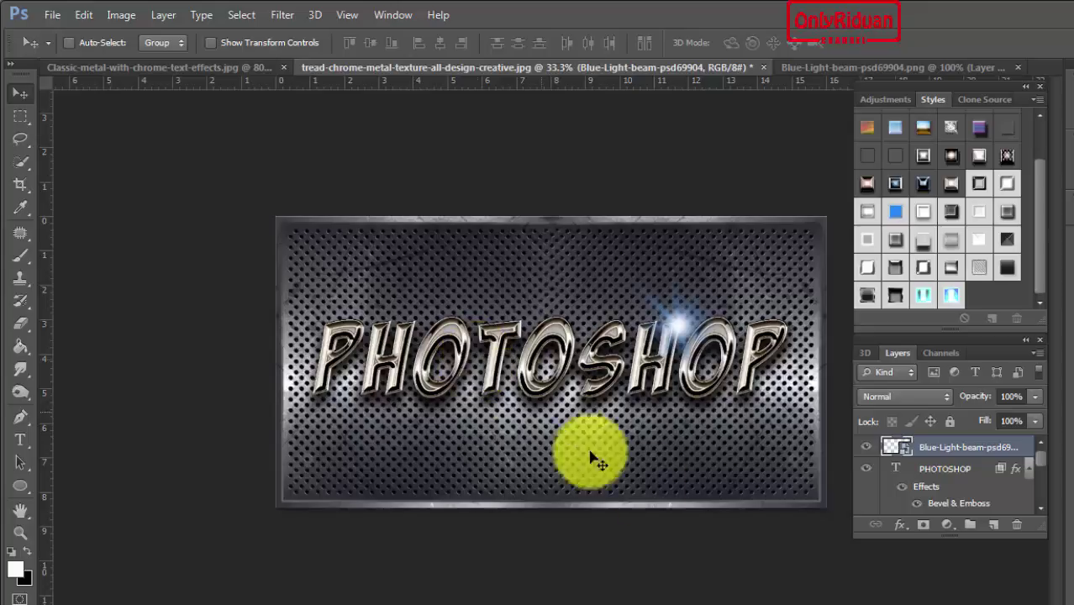
Make the Layers panel taller to show all layers and effects
left_click_drag(1036, 535, 1055, 599)
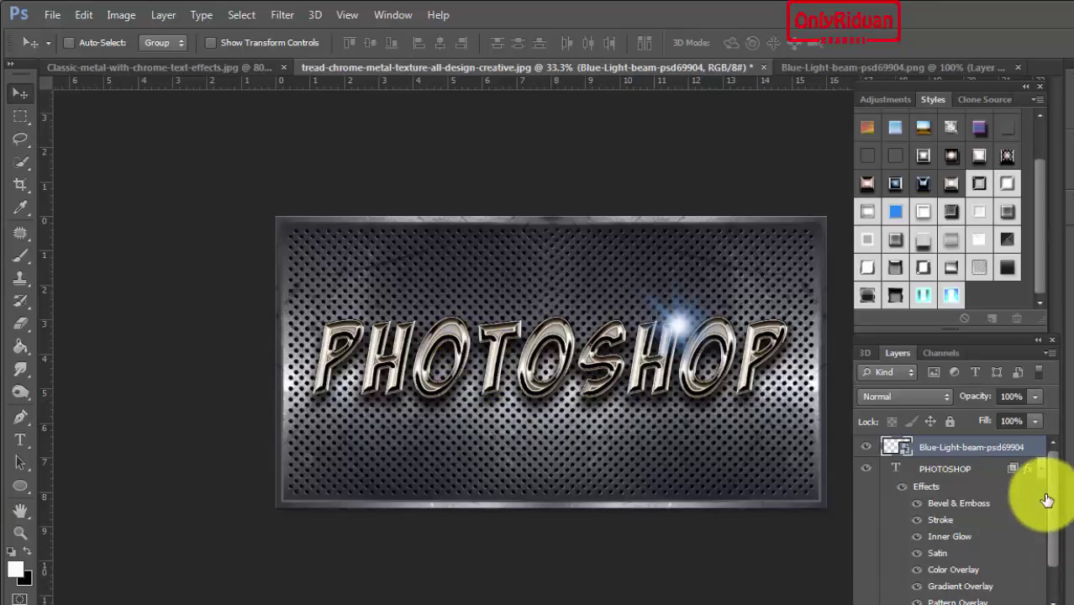
scroll(1057, 507, "down", 2)
scroll(1057, 506, "up", 2)
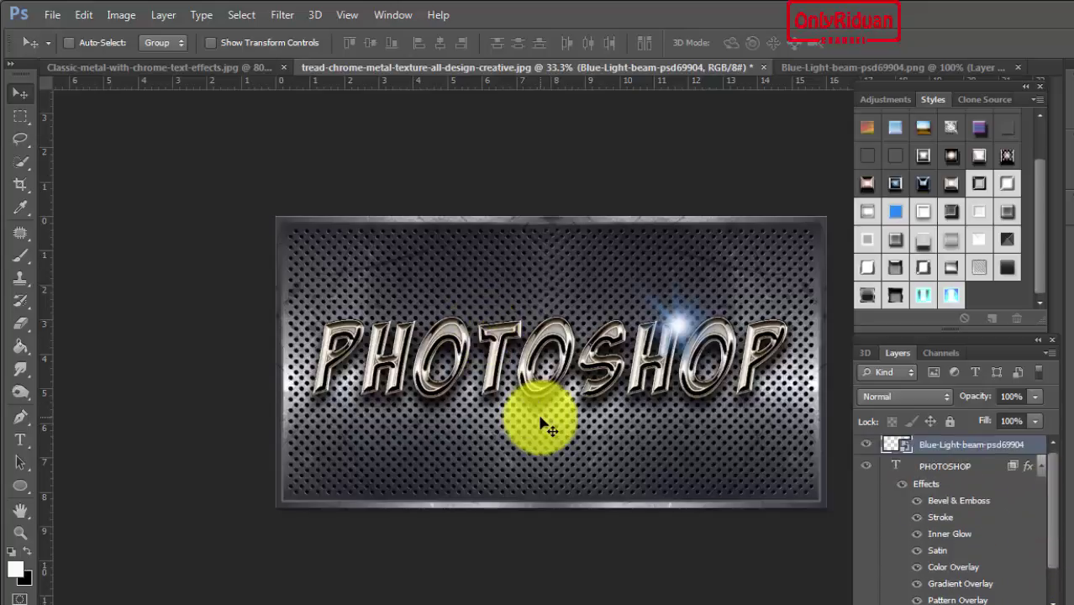
Float the Layers panel on the left and enlarge it to show every effect and the Background layer
mouse_move(997, 355)
left_mouse_down()
mouse_move(216, 160)
mouse_move(190, 136)
left_mouse_up()
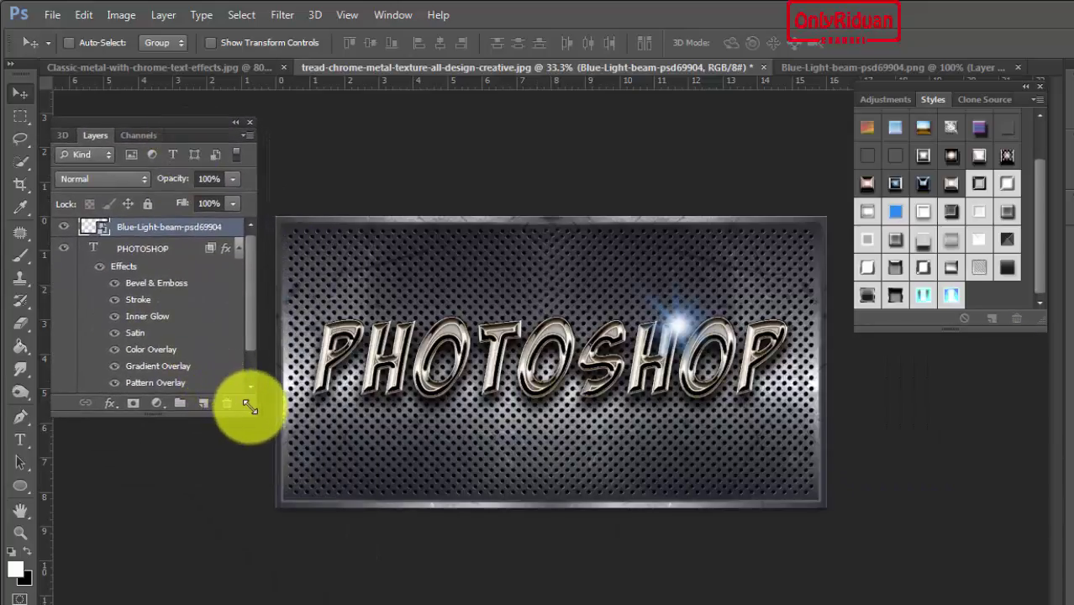
left_click_drag(244, 405, 250, 526)
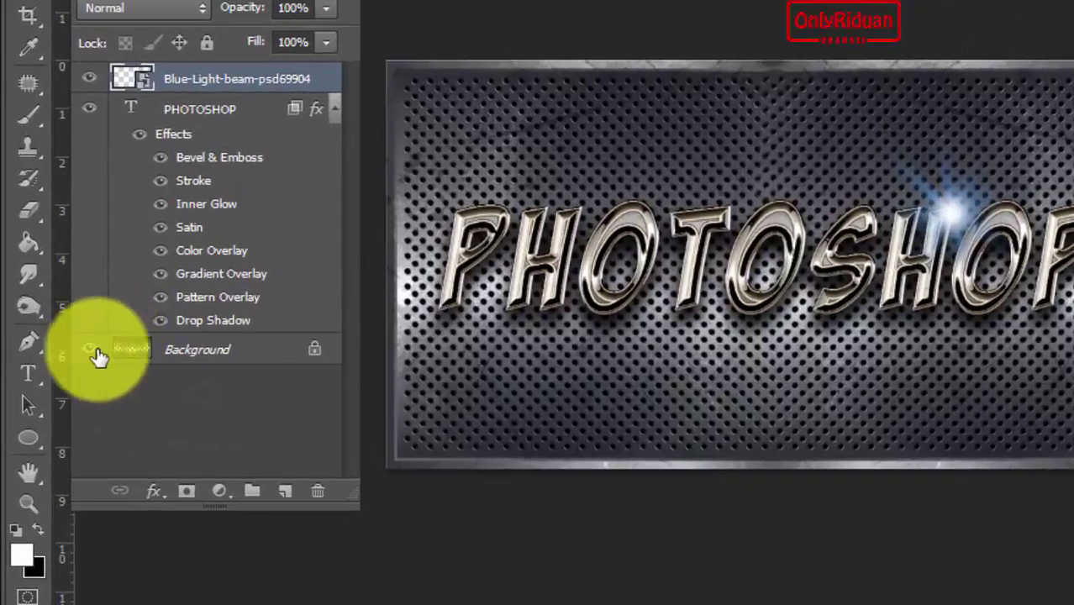
Hide the metal Background layer and bring up the File > Save As dialog
left_click(79, 373)
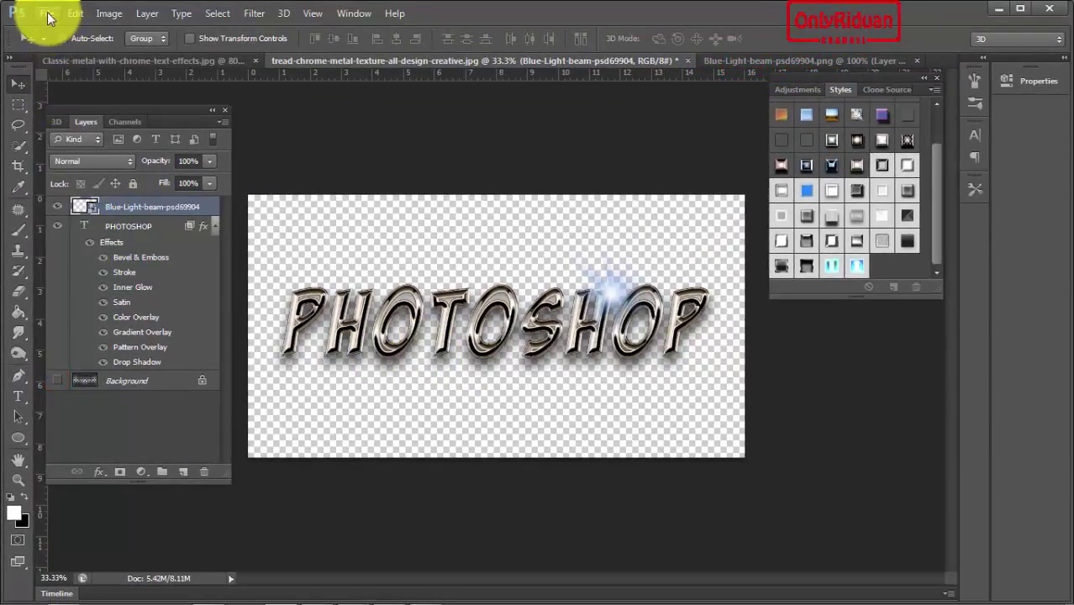
left_click(46, 13)
left_click(86, 203)
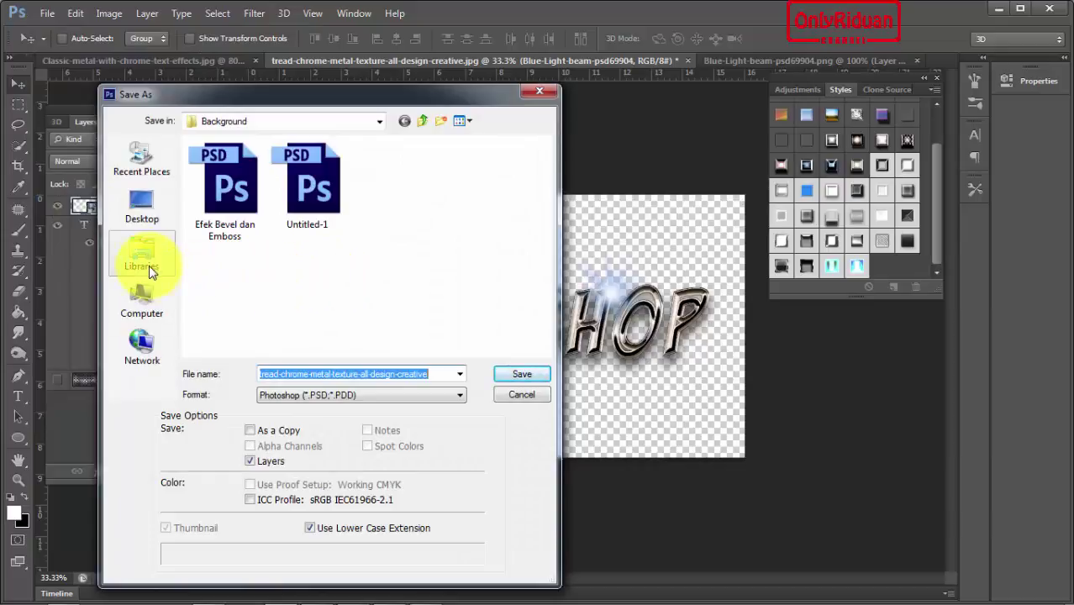
Set the save location to Pictures > 3D MAP and choose PNG as the format
left_click(148, 264)
double_click(255, 202)
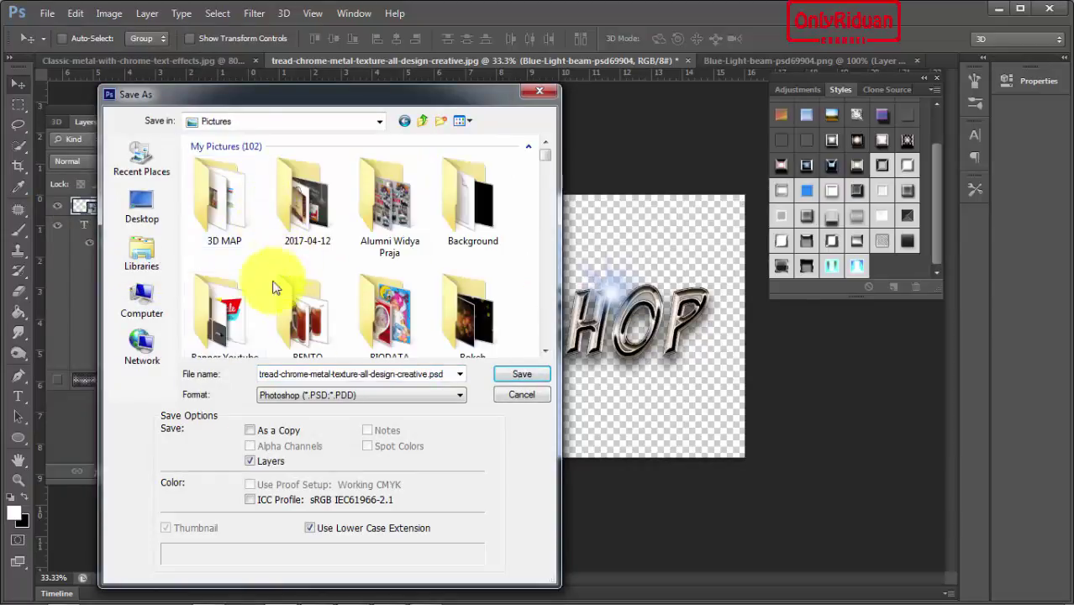
double_click(221, 195)
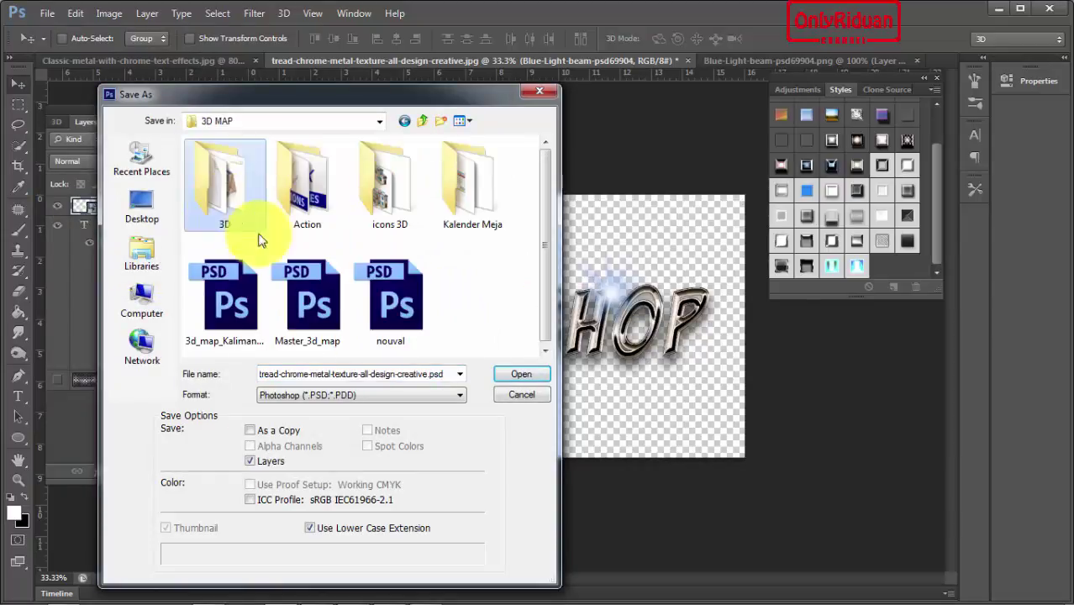
left_click(338, 375)
left_click(337, 391)
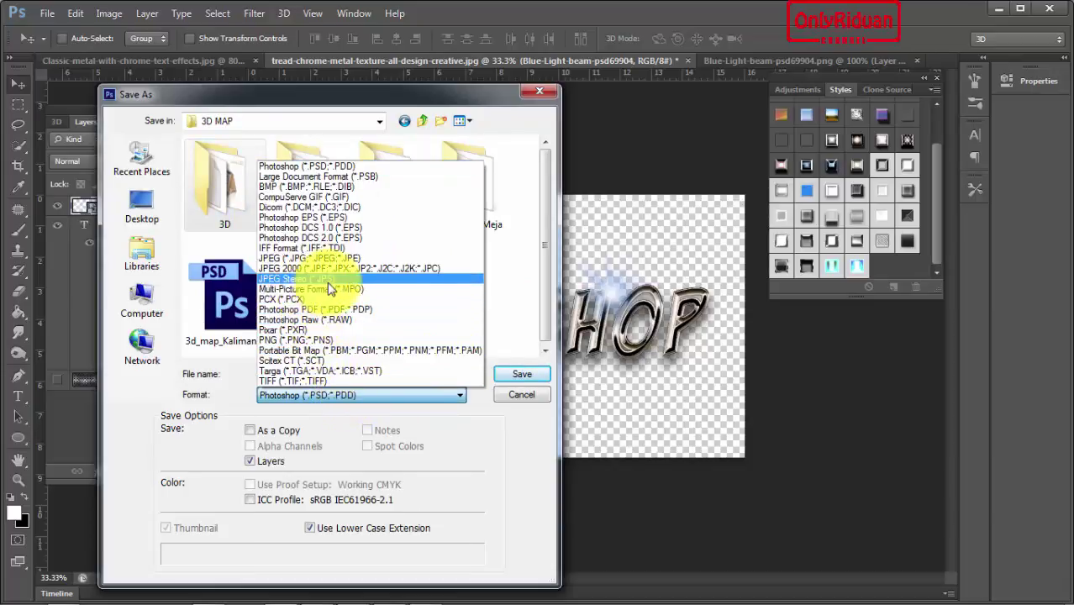
left_click(312, 340)
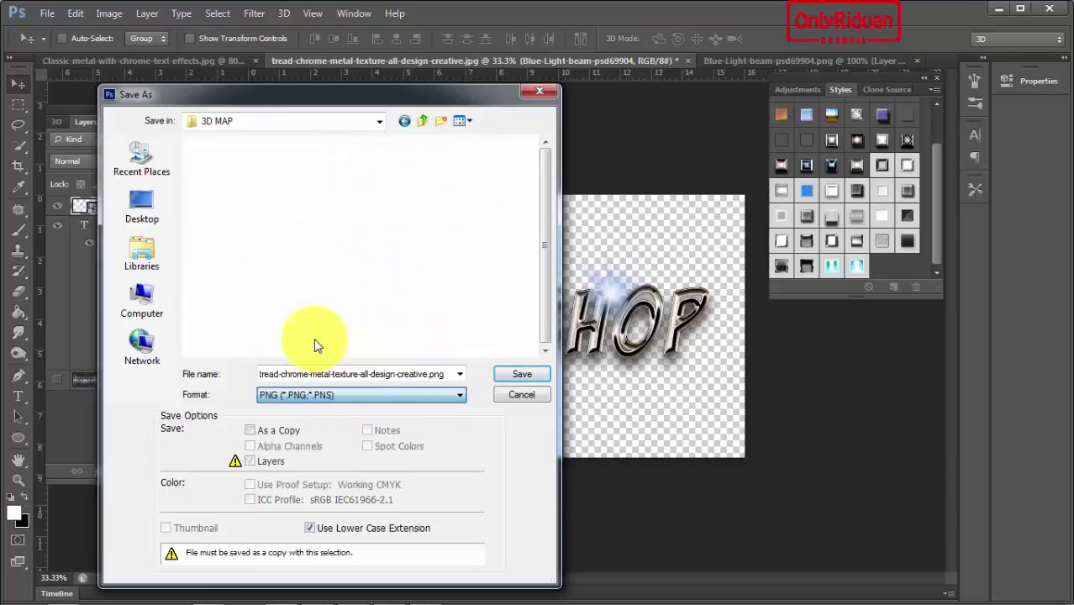
Name the file 'Efek Text' and save it, accepting the PNG options
left_click(385, 375)
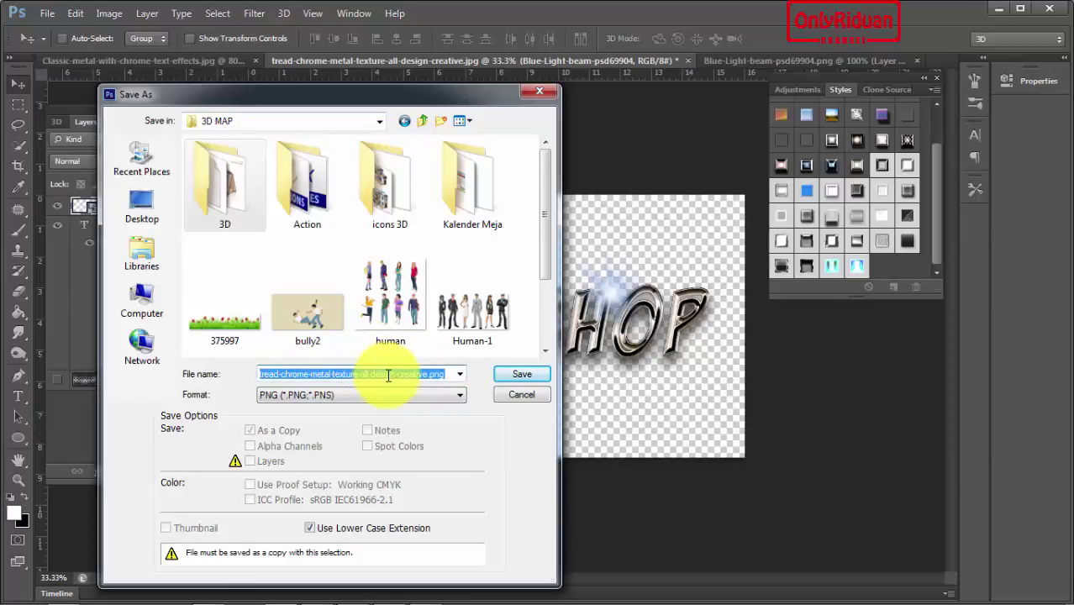
type("Ee")
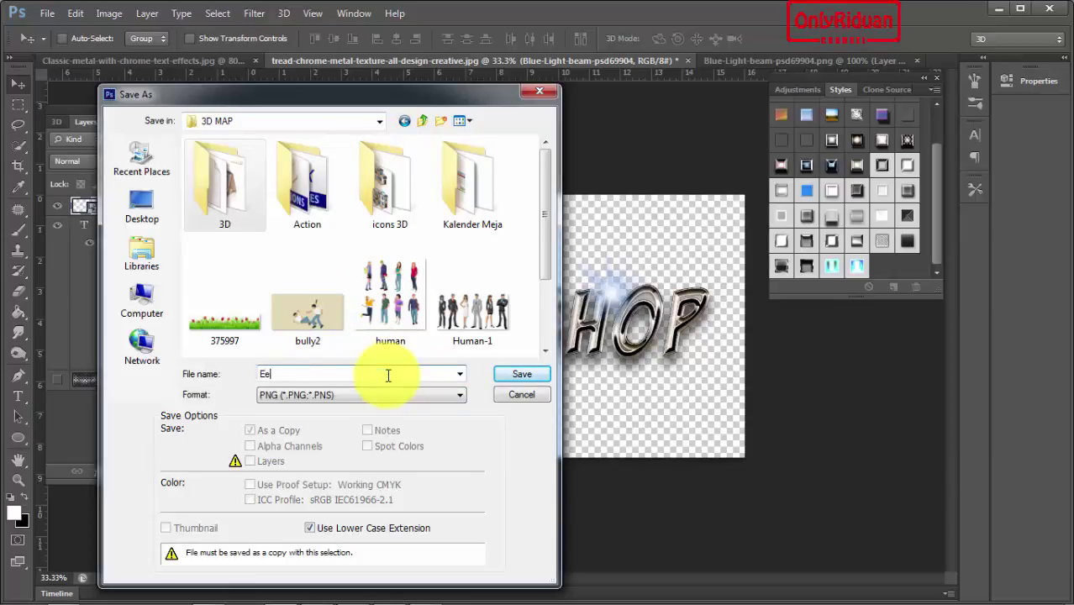
key("BackSpace")
type("fek")
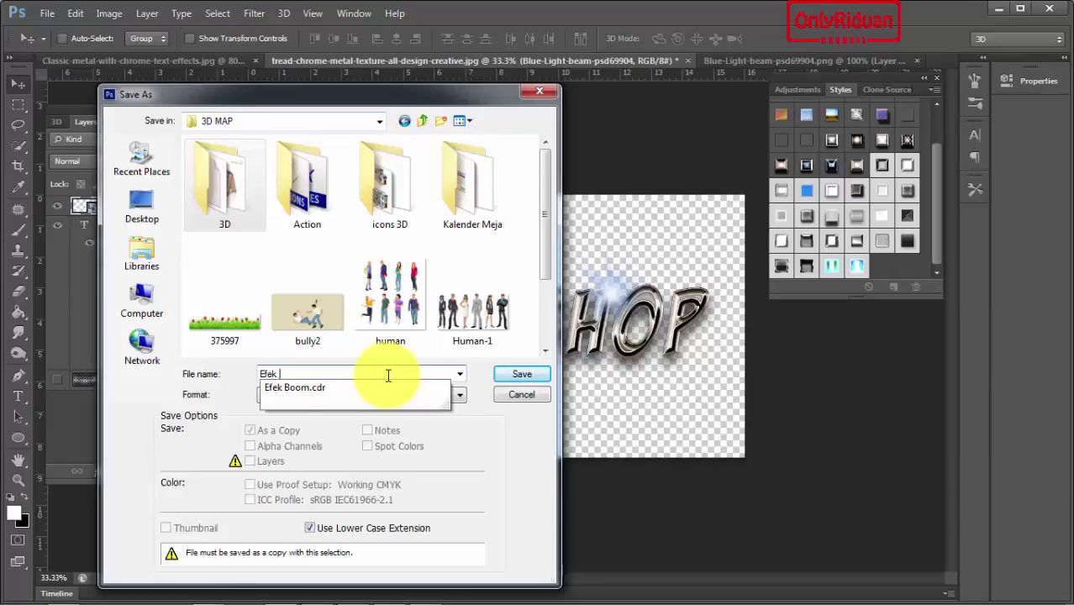
type("Tek")
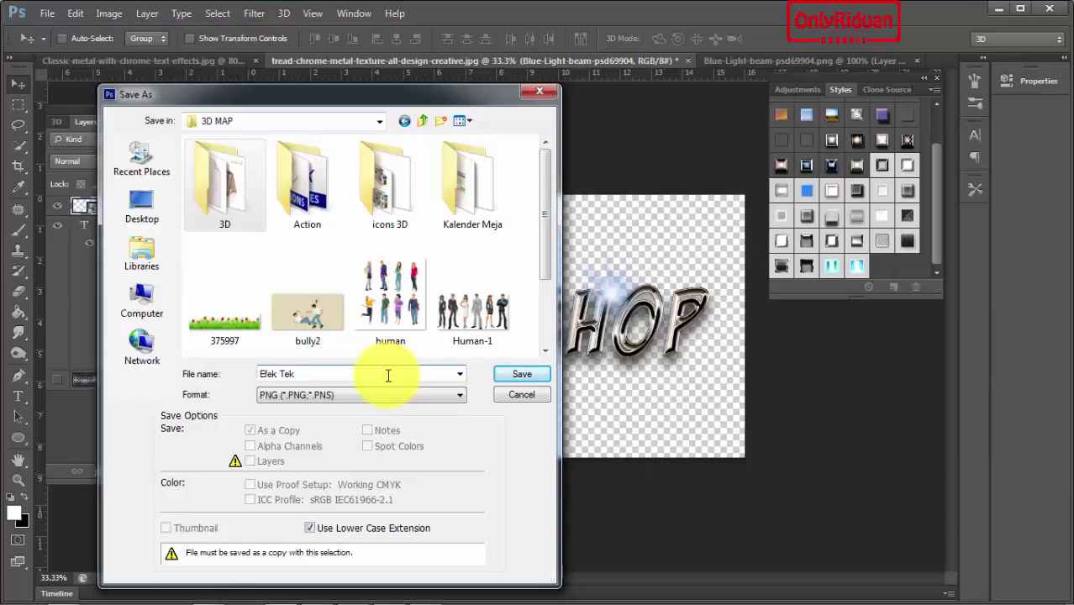
type("s")
type("xt")
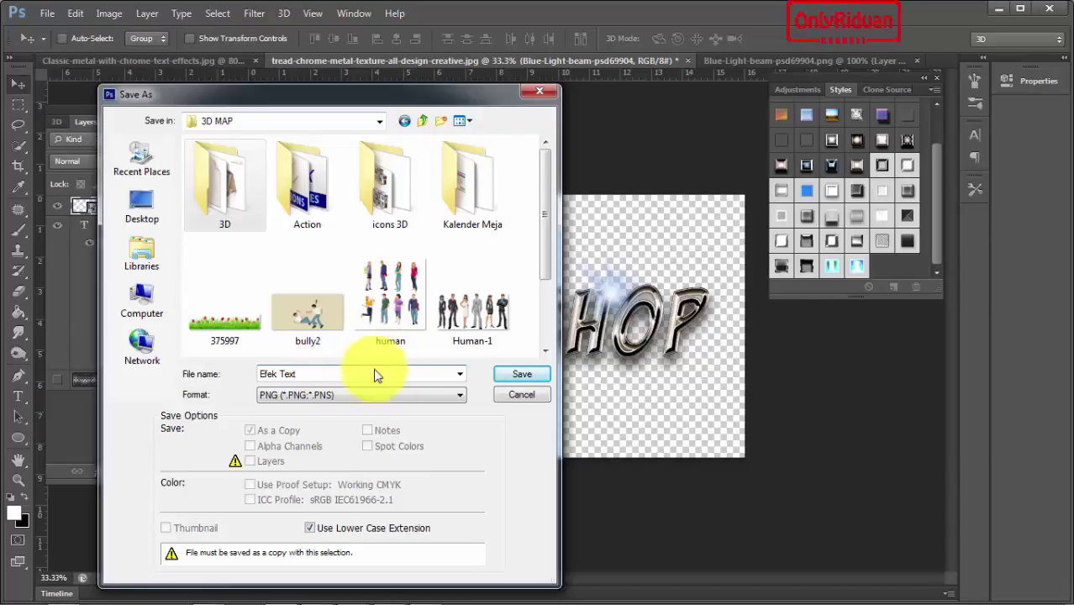
left_click(528, 378)
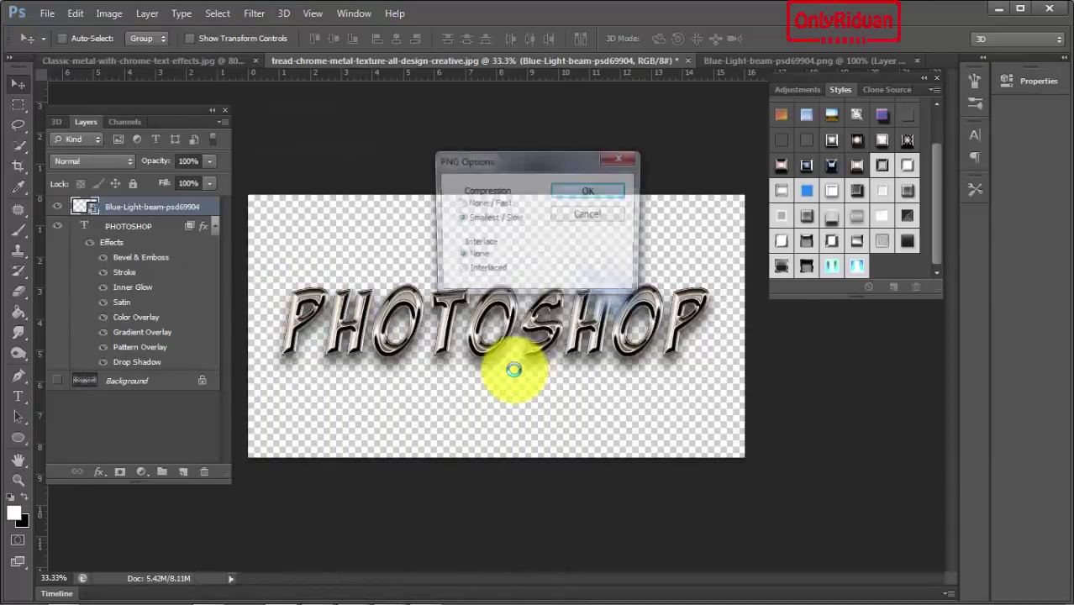
left_click(584, 193)
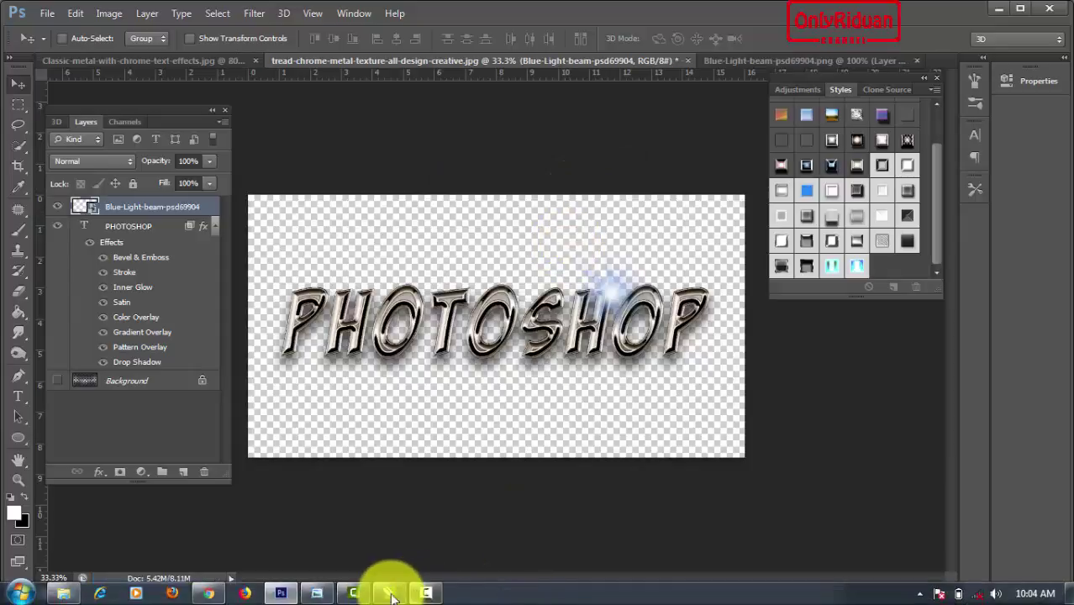
In CorelDRAW, import Efek Text from the Pictures > 3D MAP folder
left_click(382, 595)
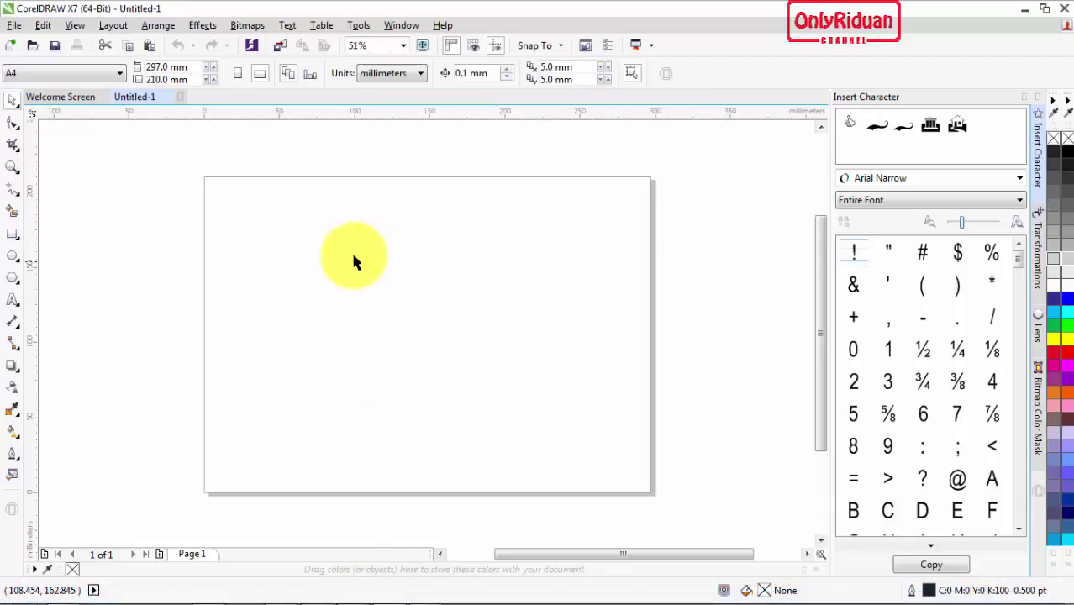
left_click(12, 28)
left_click(60, 267)
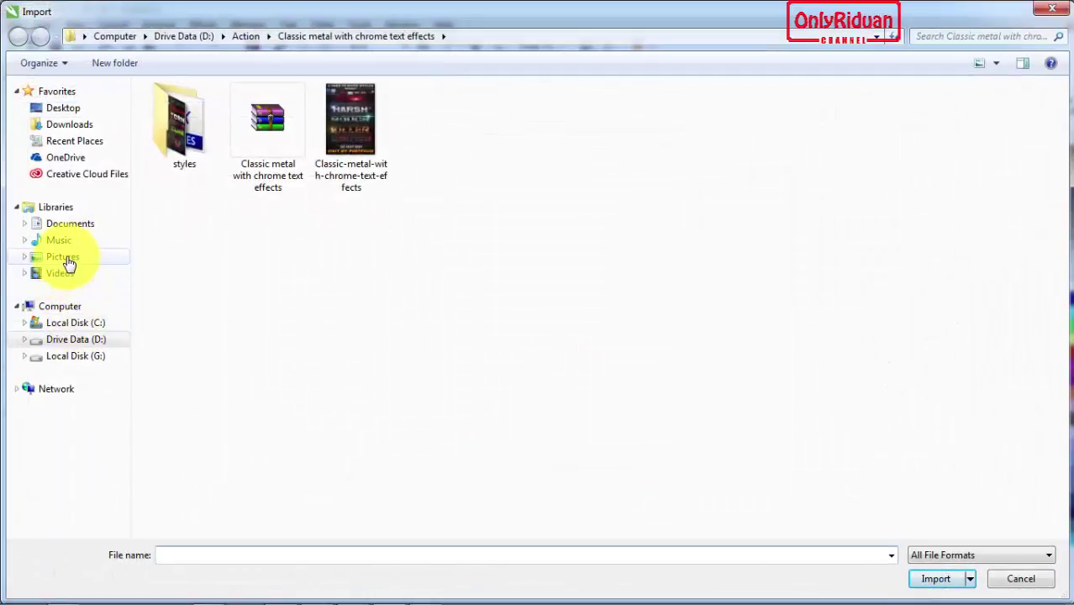
left_click(99, 260)
double_click(185, 191)
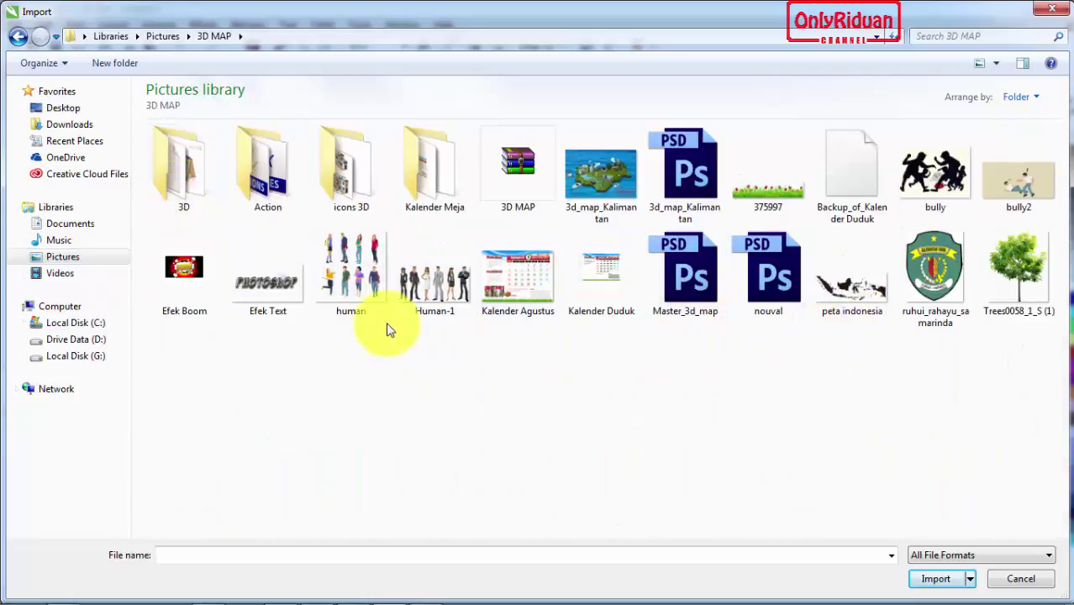
left_click(282, 295)
left_click(936, 578)
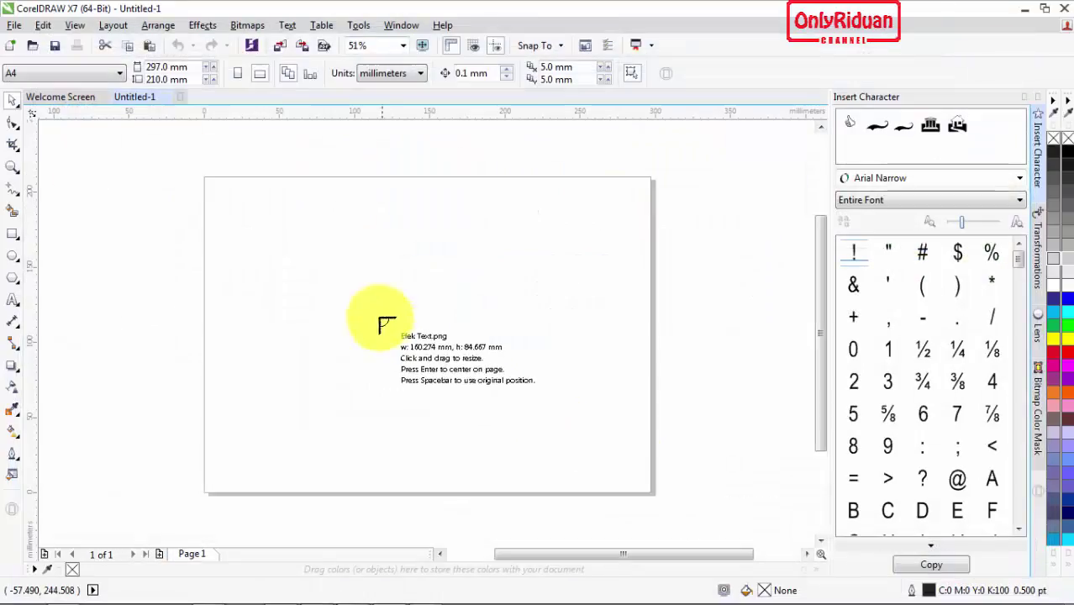
Place the Efek Text image on the page and zoom in and out to check it
left_click_drag(263, 251, 593, 426)
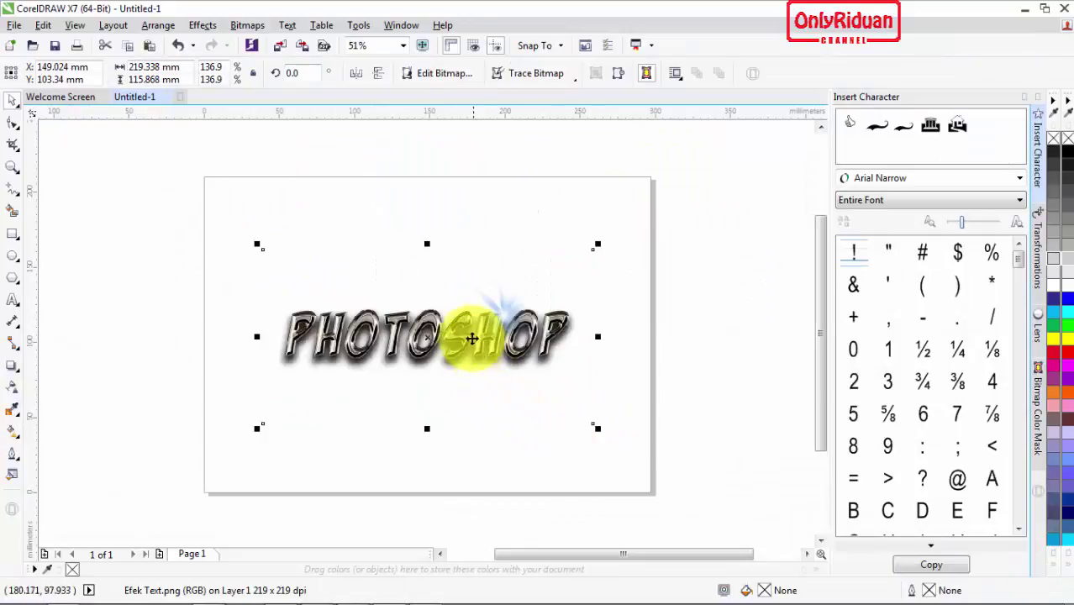
scroll(458, 336, "up", 3)
scroll(367, 334, "down", 2)
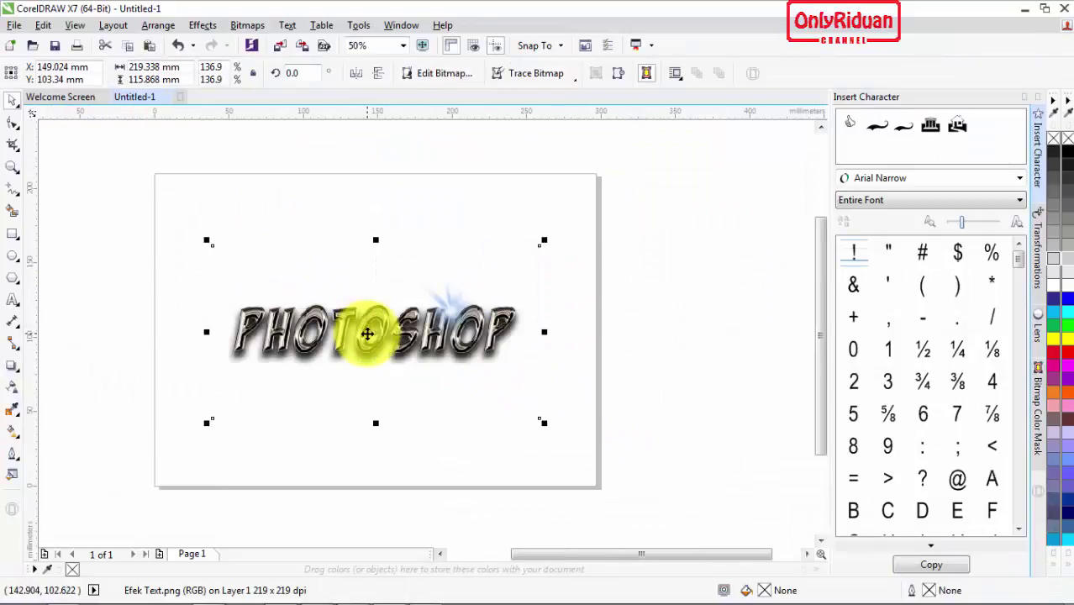
scroll(368, 334, "up", 2)
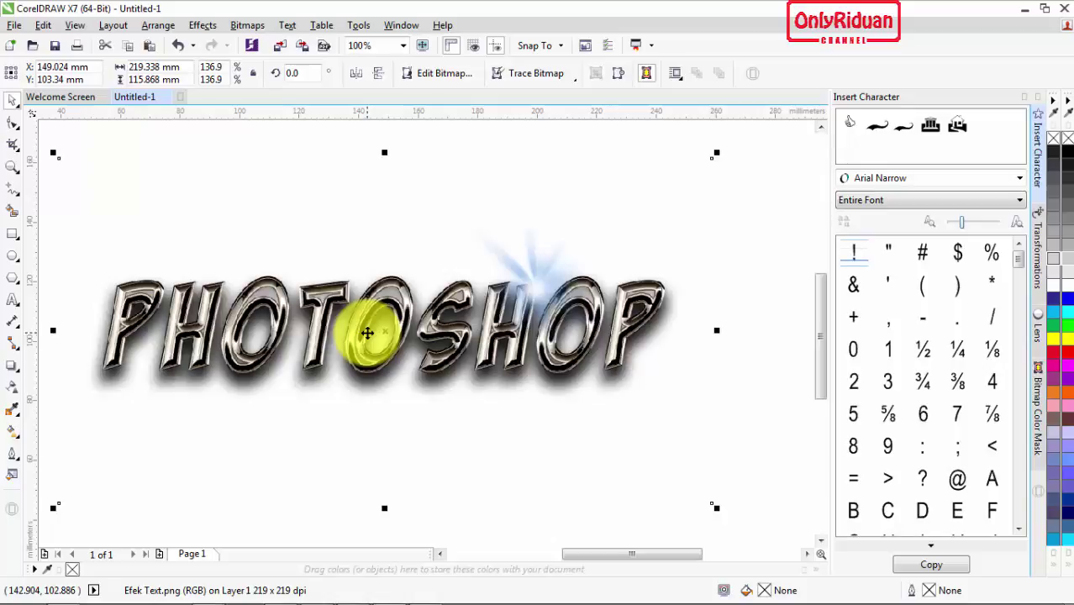
scroll(307, 248, "down", 2)
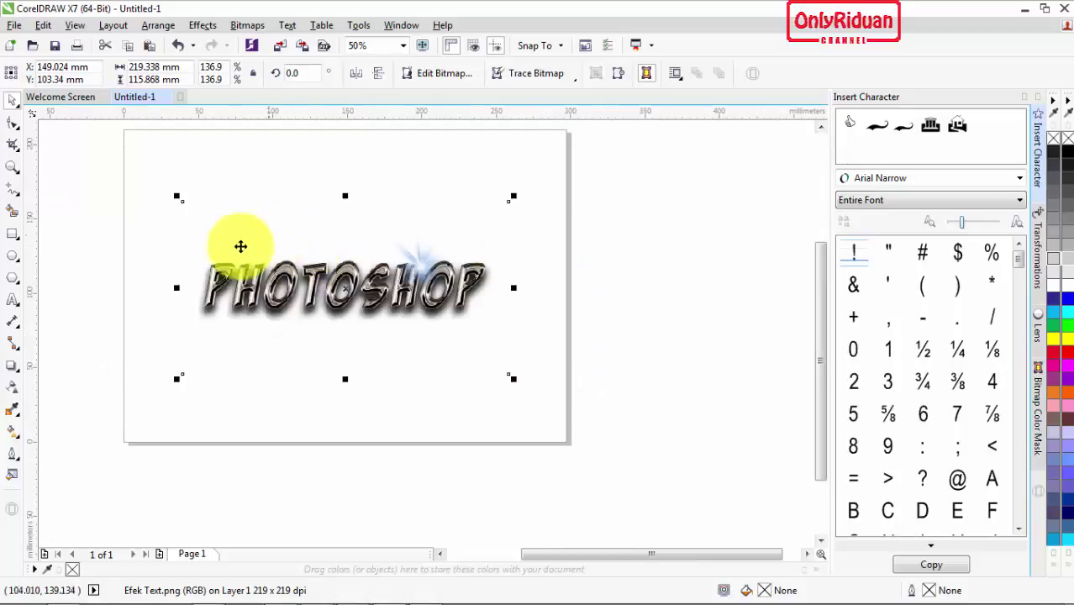
left_click(11, 233)
Put a cyan-filled rectangle behind the PHOTOSHOP text, then minimize CorelDRAW
left_click_drag(130, 190, 563, 384)
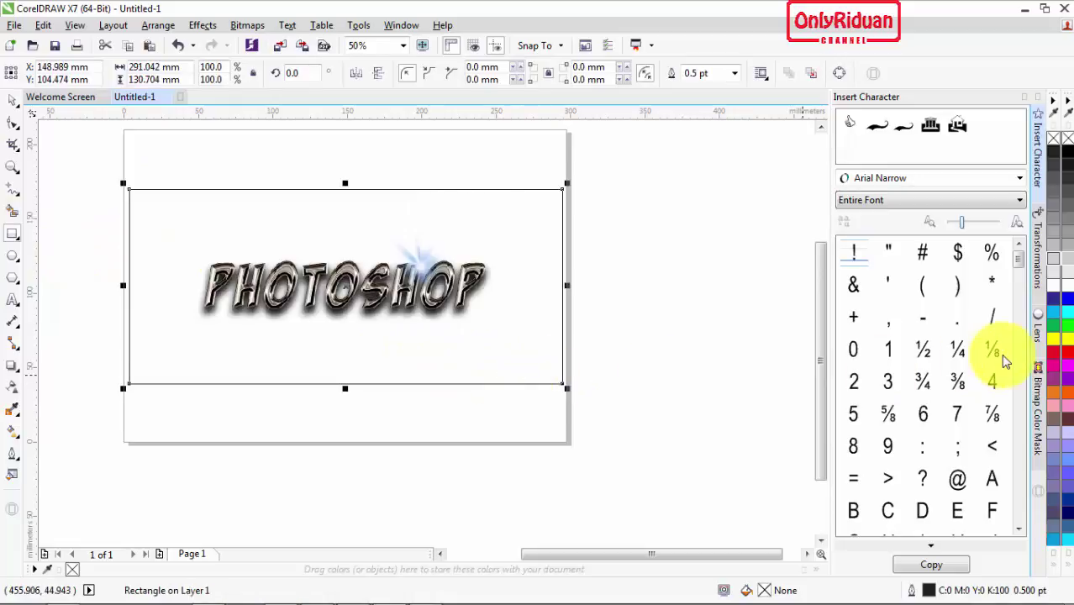
left_click(1070, 317)
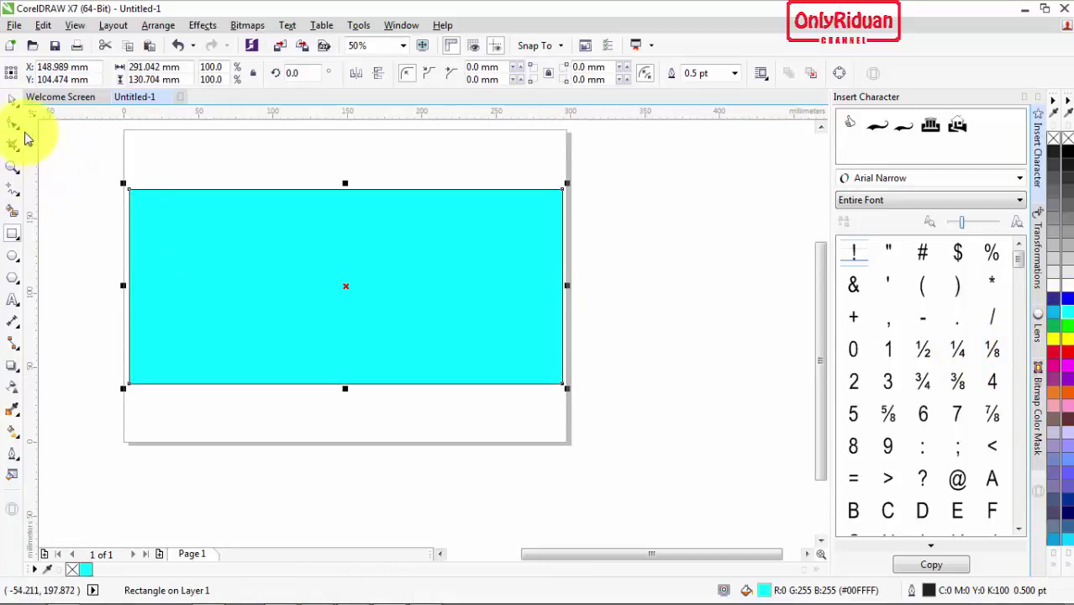
left_click(13, 101)
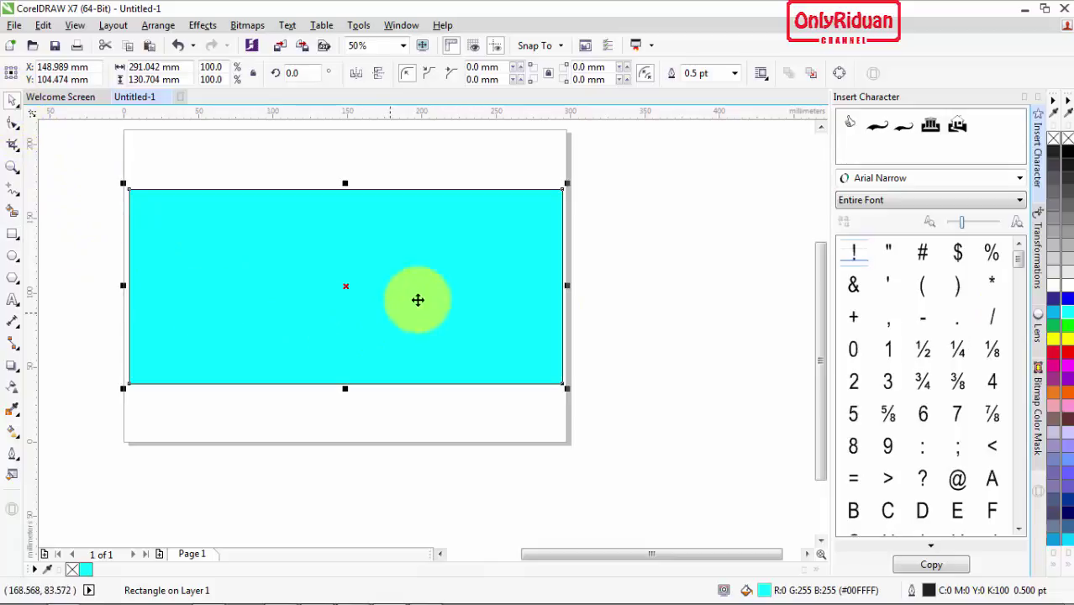
right_click(453, 267)
mouse_move(495, 429)
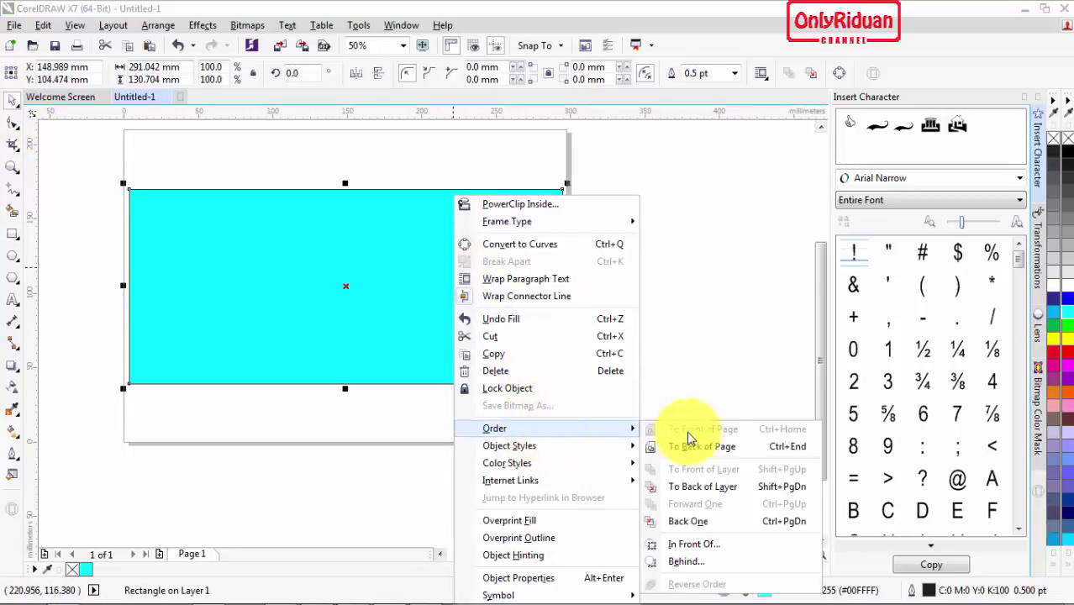
left_click(692, 451)
scroll(288, 280, "up", 2)
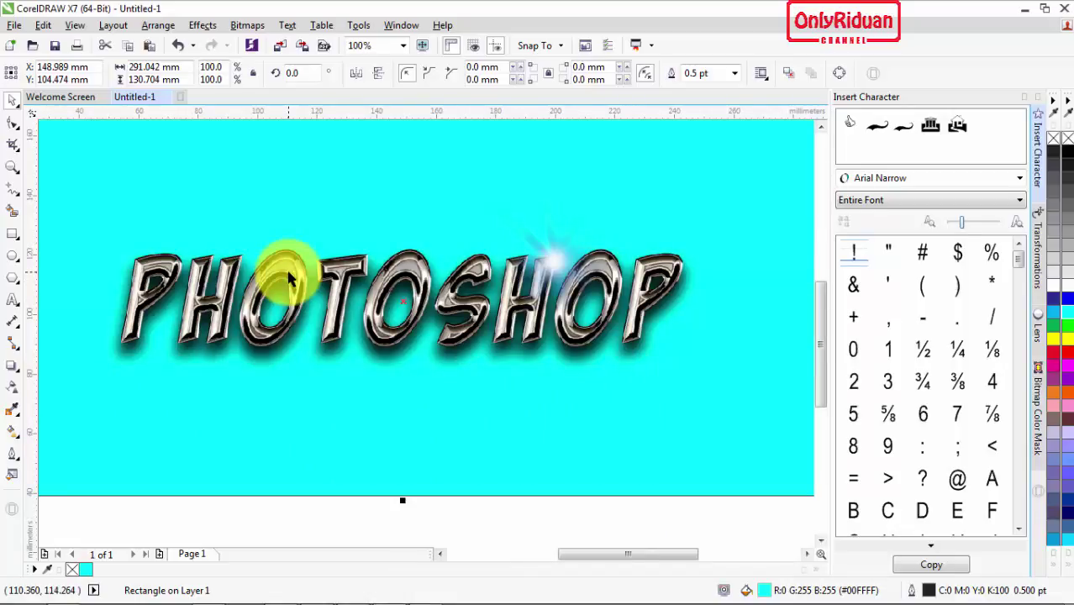
left_click(1025, 8)
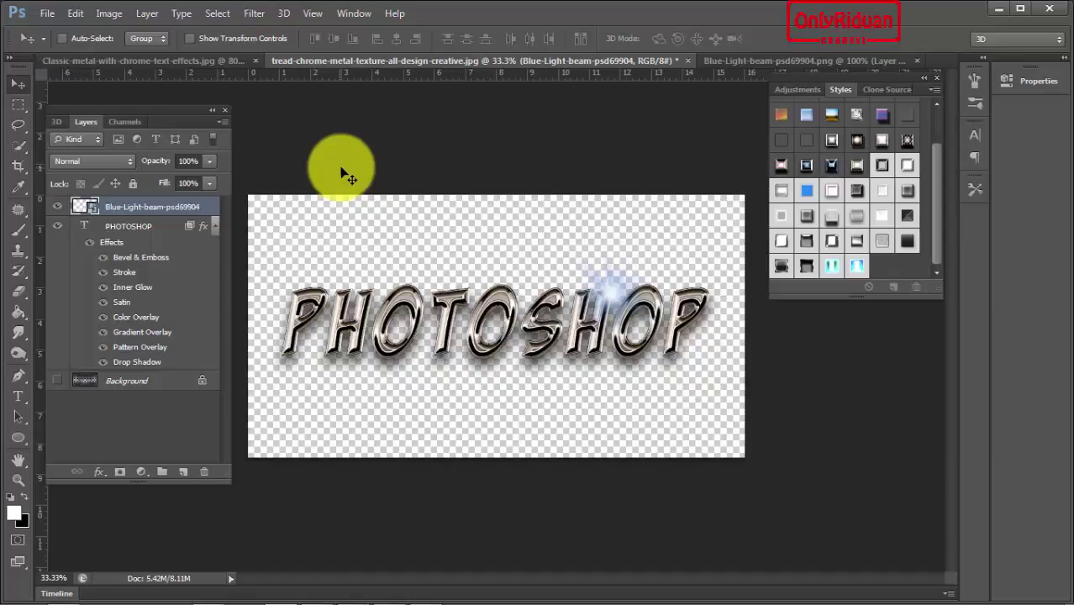
scroll(936, 226, "up", 2)
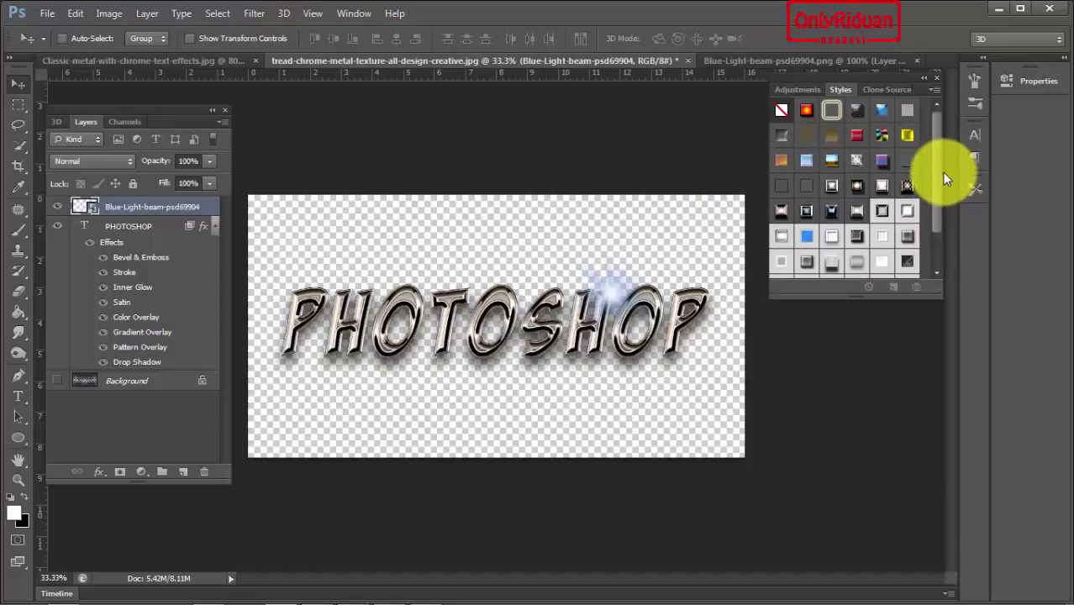
scroll(931, 235, "down", 2)
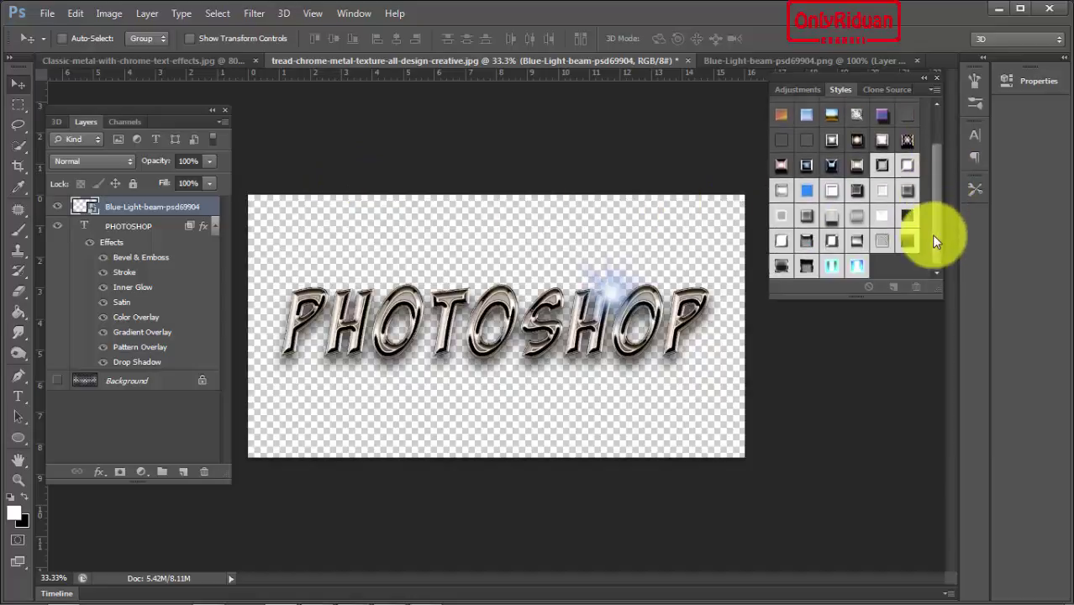
left_click(130, 61)
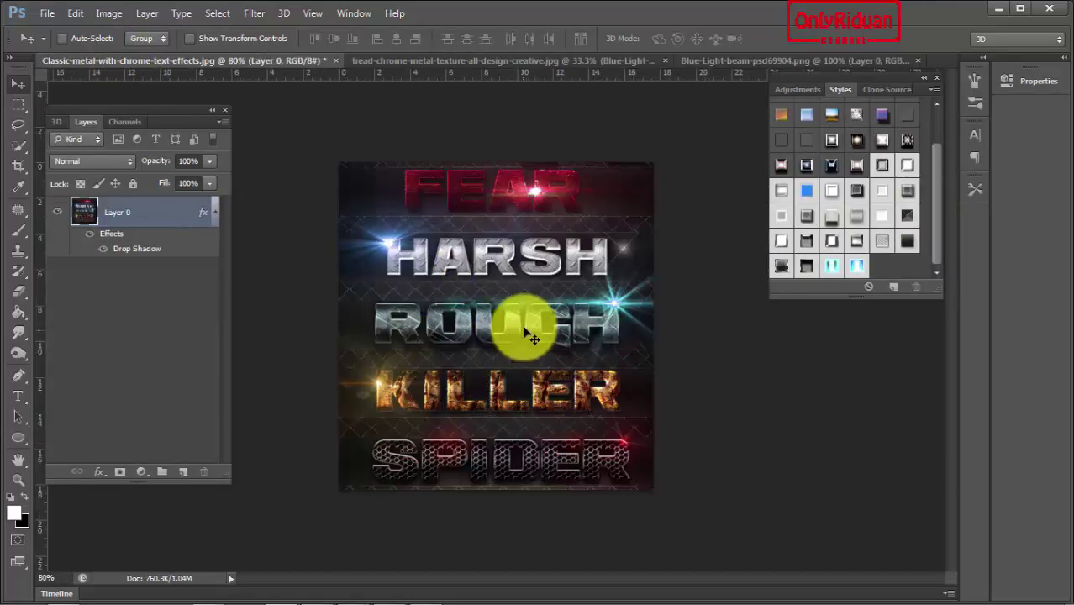
left_click(500, 61)
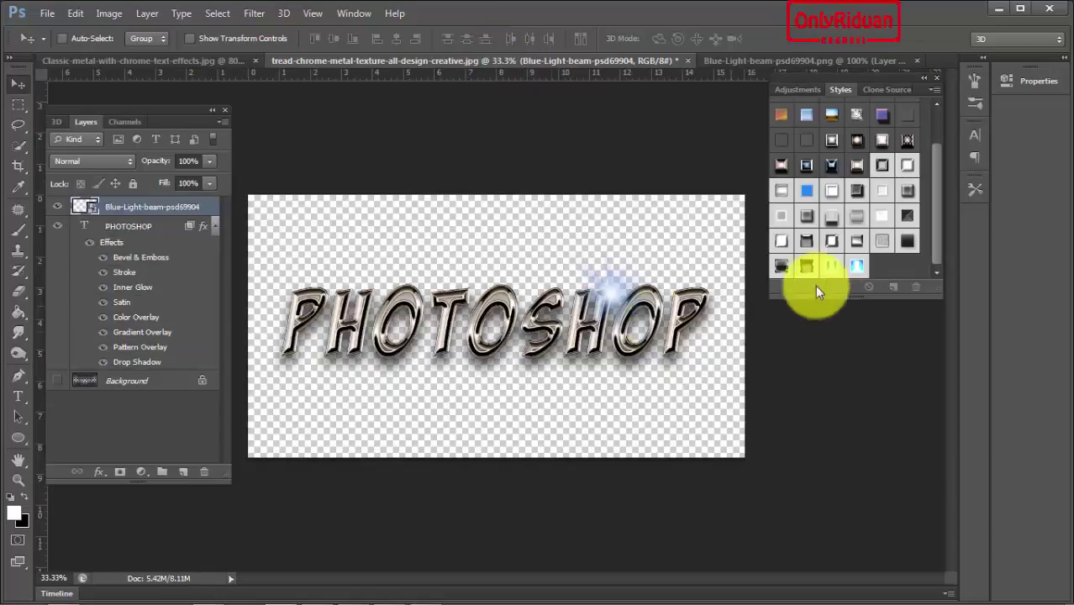
scroll(934, 194, "up", 2)
scroll(941, 177, "down", 2)
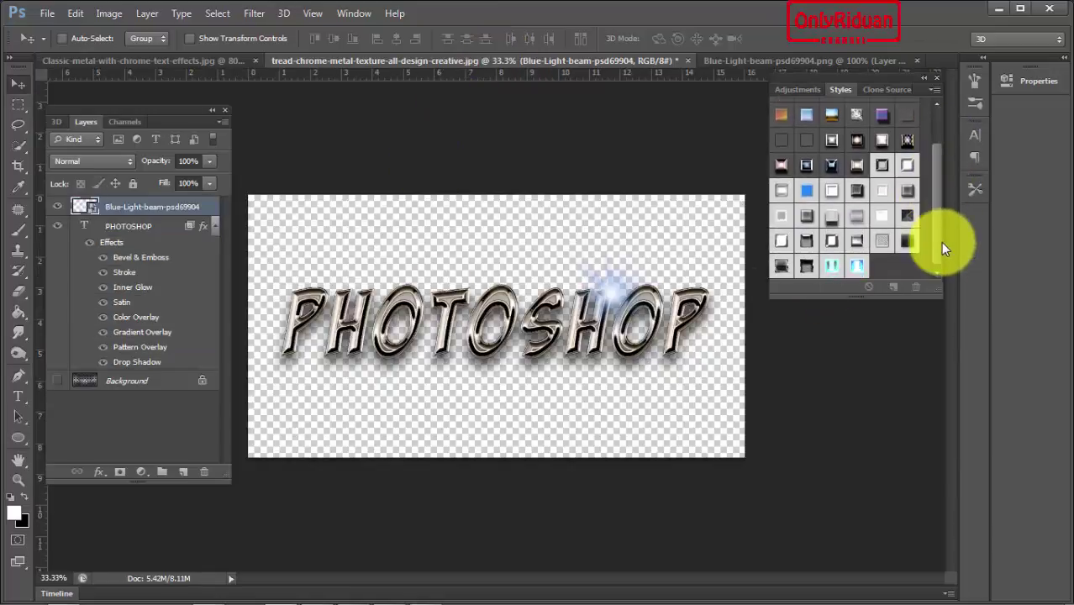